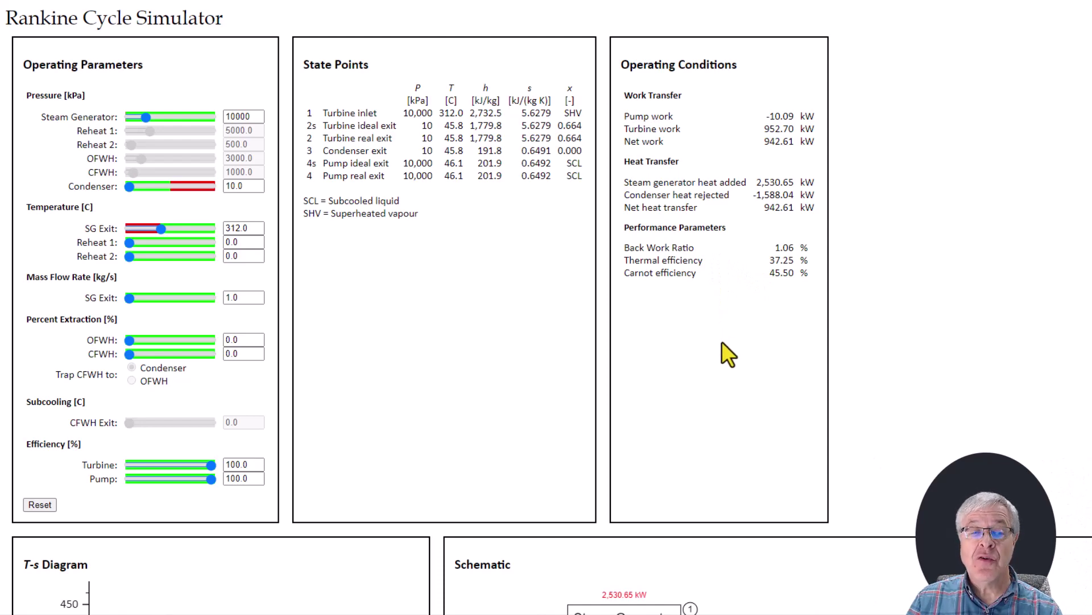
# Step: Scroll down to show the T-s diagram spanning about 45–310 °C and the cycle schematic
pyautogui.scroll(-6, 721, 342)
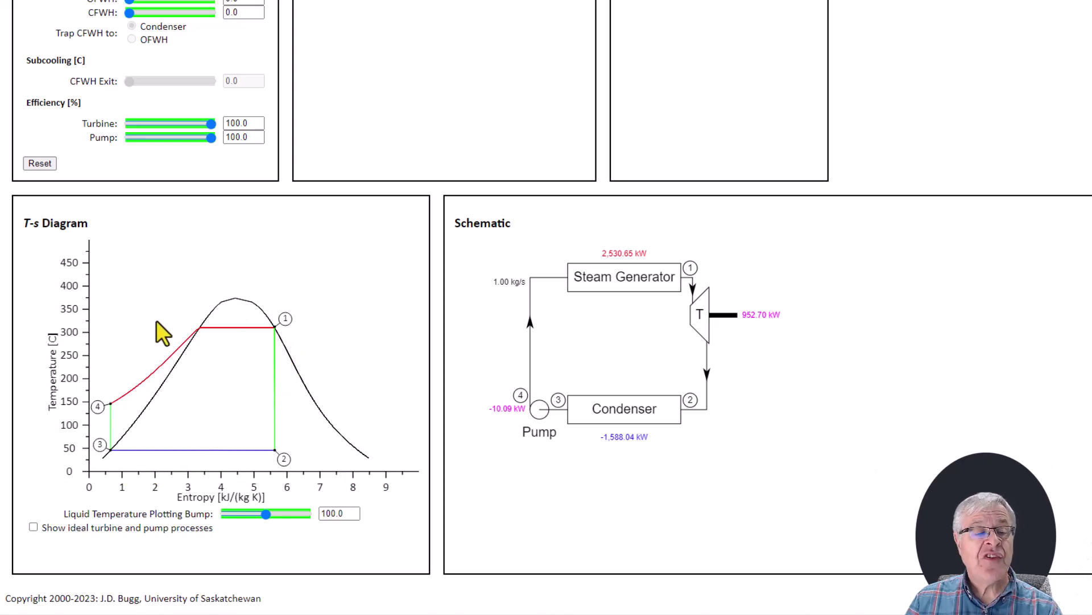
pyautogui.scroll(6, 234, 349)
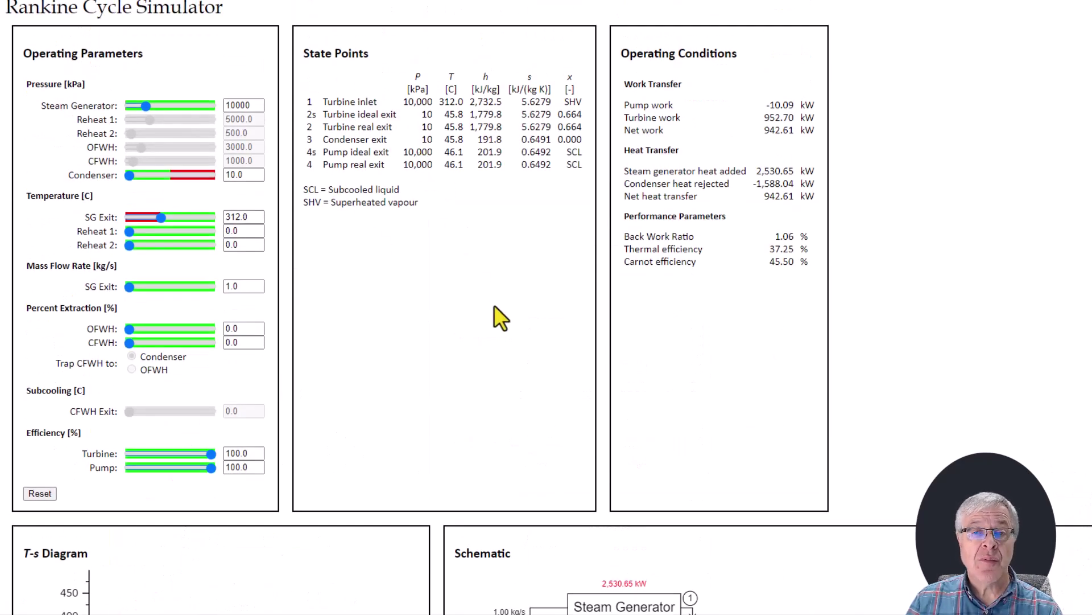
pyautogui.scroll(-1, 495, 307)
pyautogui.scroll(-5, 496, 308)
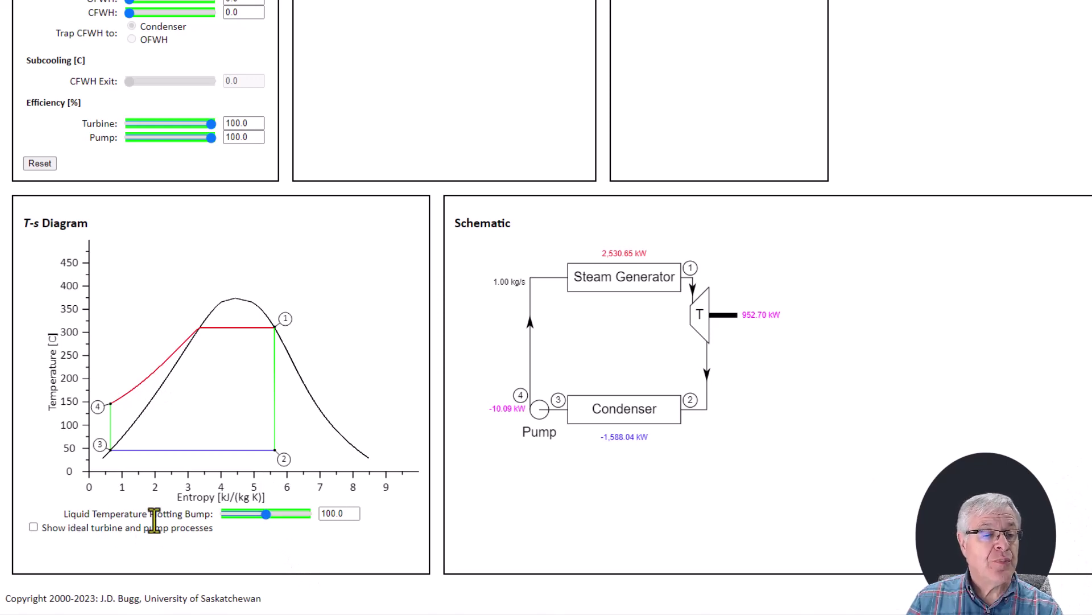
# Step: Flatten the liquid temperature plotting bump to 0, then set it to 83
pyautogui.moveTo(265, 514); pyautogui.dragTo(213, 515)
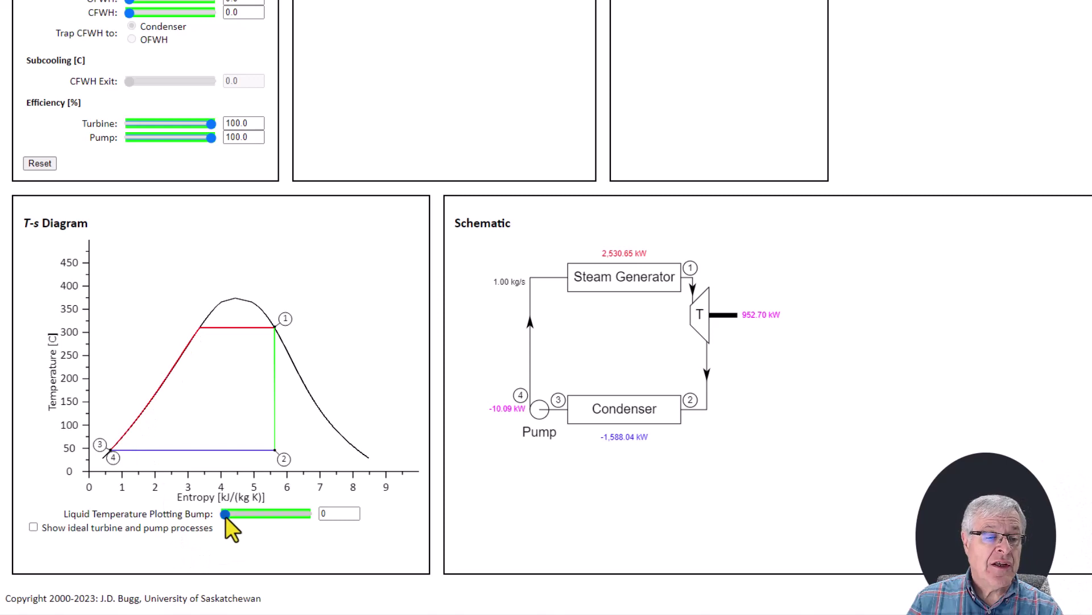
pyautogui.moveTo(225, 517); pyautogui.dragTo(258, 517)
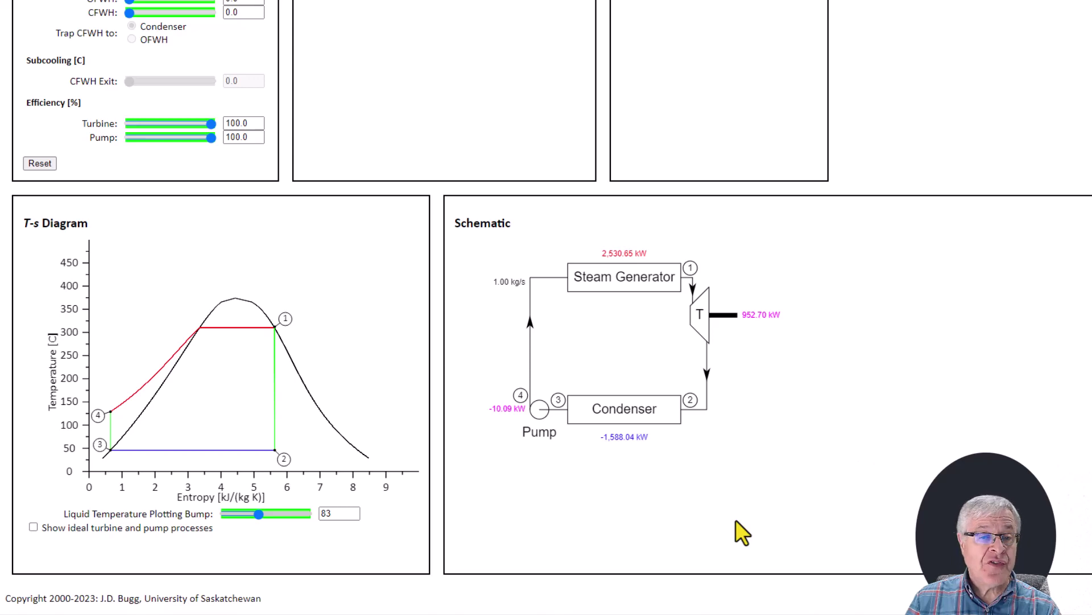
pyautogui.scroll(6, 736, 521)
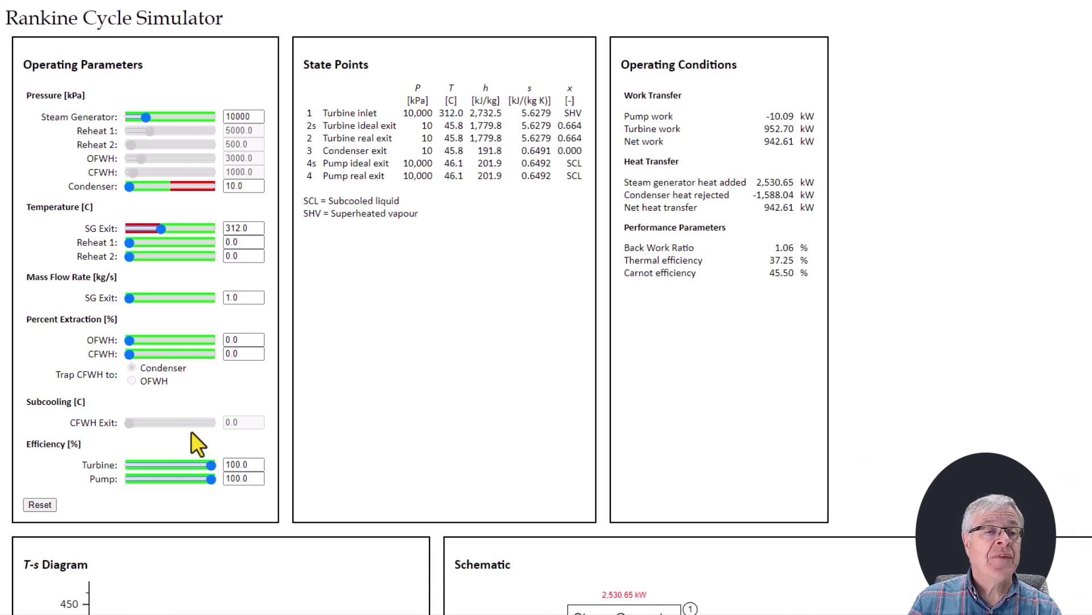
# Step: Return to the top of the page to see 942.61 kW net work and 37.25% thermal efficiency
pyautogui.scroll(-5, 191, 432)
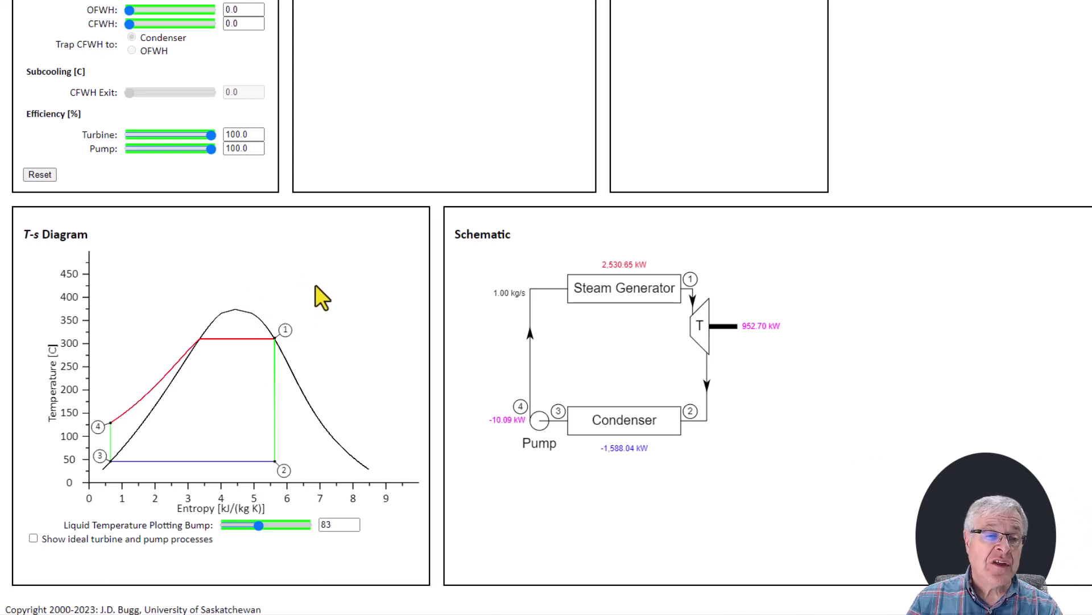
pyautogui.scroll(5, 318, 344)
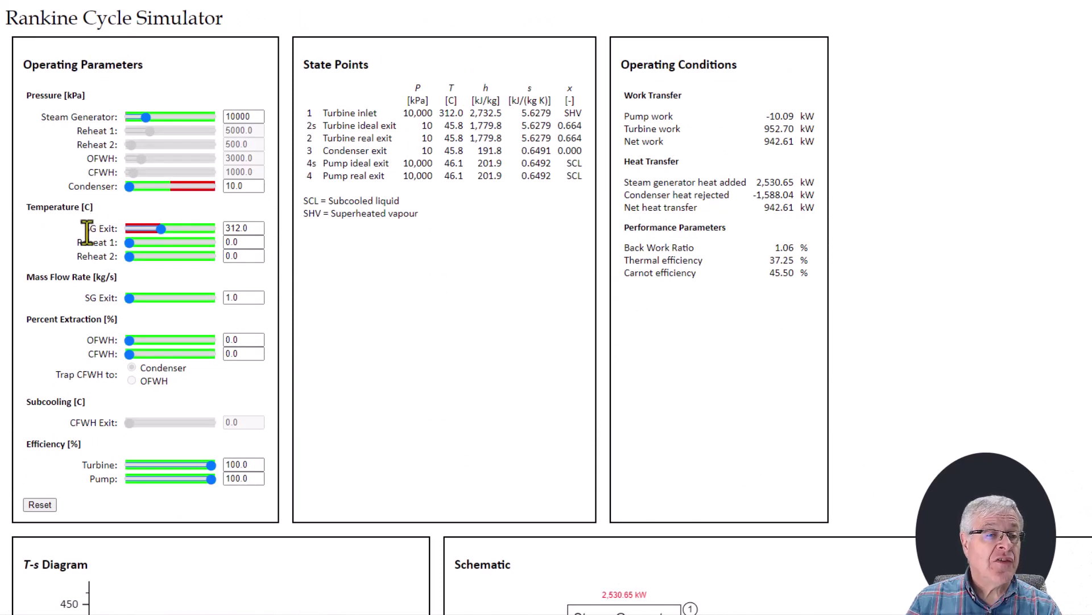
# Step: Raise the SG exit temperature to 498 °C and check the superheated turbine inlet on the T-s diagram
pyautogui.moveTo(162, 229); pyautogui.dragTo(179, 229)
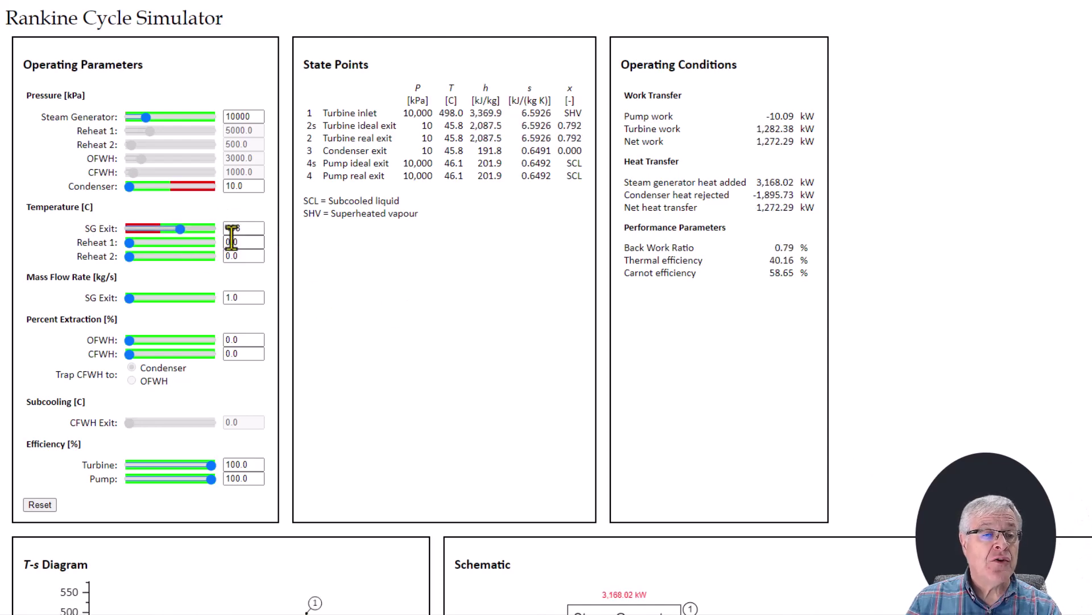
pyautogui.scroll(-5, 442, 281)
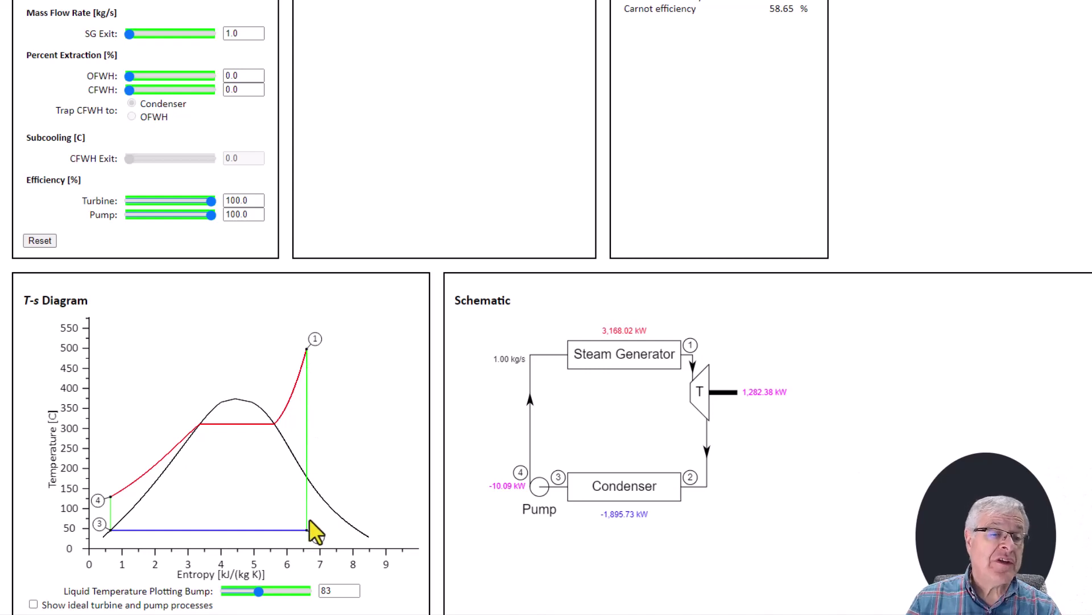
pyautogui.scroll(5, 309, 518)
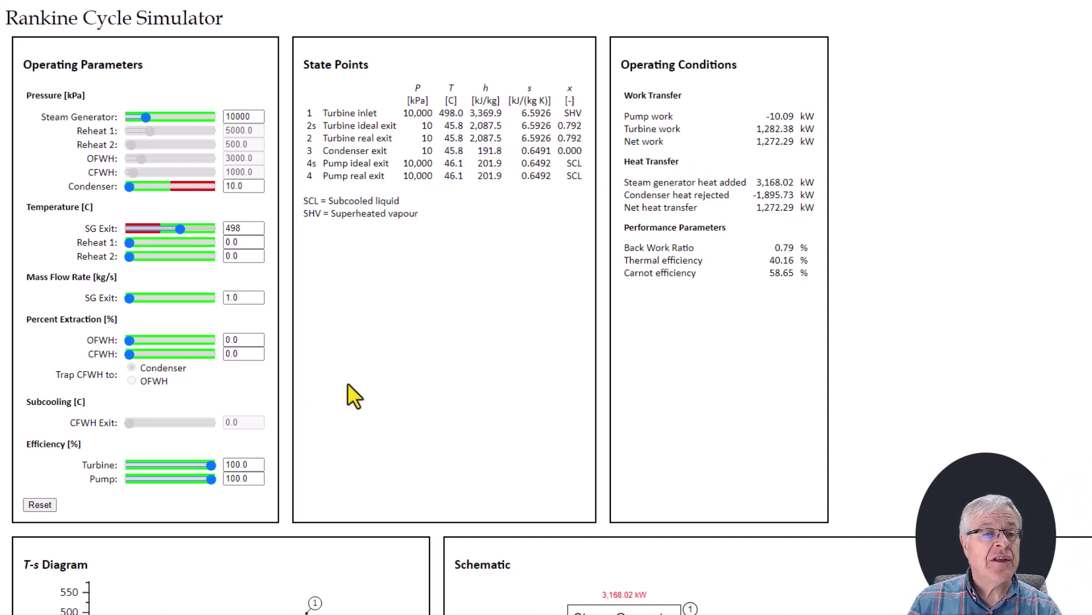
pyautogui.scroll(-3, 349, 393)
pyautogui.scroll(3, 348, 354)
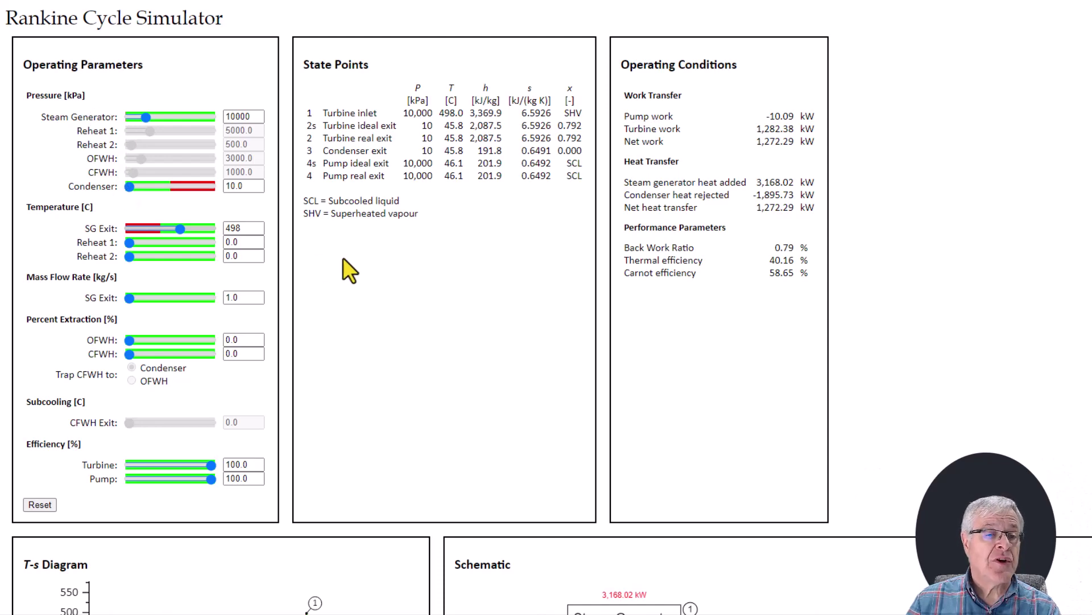
pyautogui.scroll(-5, 320, 411)
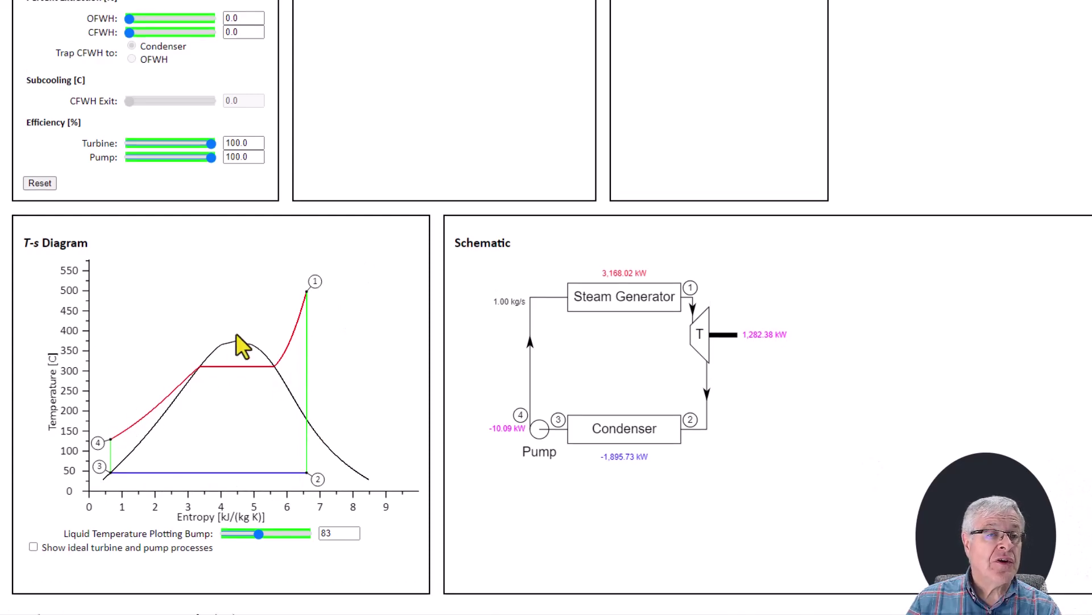
pyautogui.scroll(5, 237, 333)
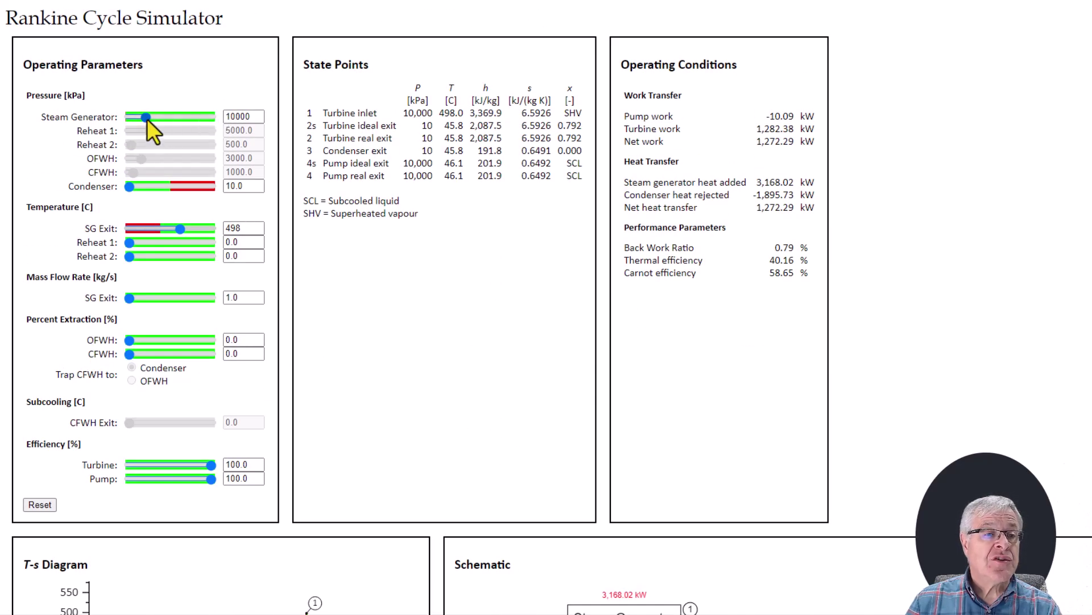
# Step: Increase the steam generator pressure to 25,076 kPa and check the heating line above the vapour dome
pyautogui.moveTo(147, 119); pyautogui.dragTo(164, 122)
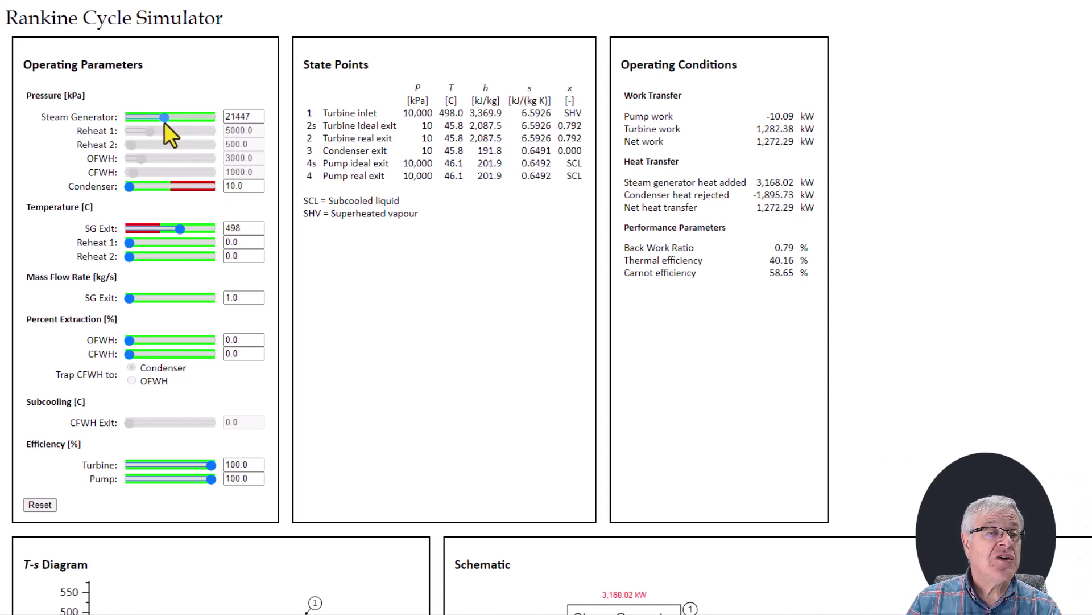
pyautogui.scroll(-1, 357, 267)
pyautogui.scroll(-4, 359, 267)
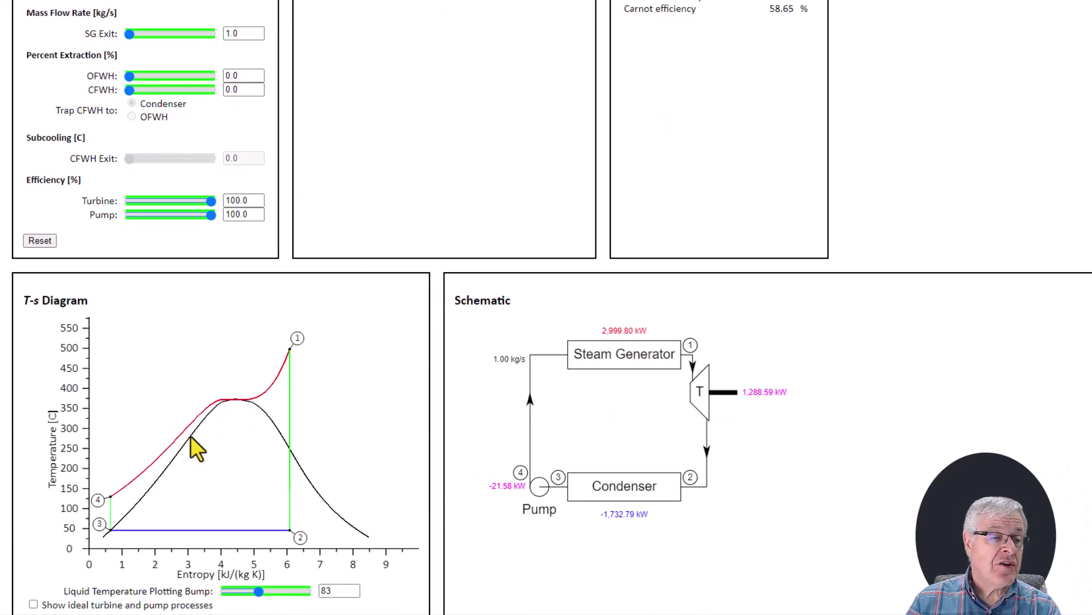
pyautogui.scroll(5, 276, 368)
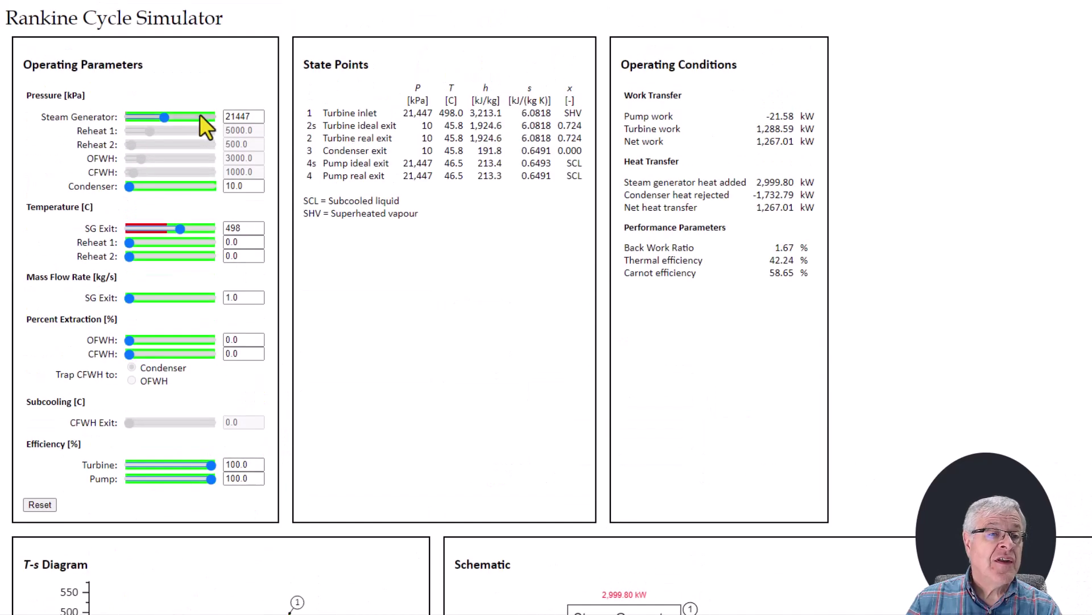
pyautogui.moveTo(163, 118); pyautogui.dragTo(169, 119)
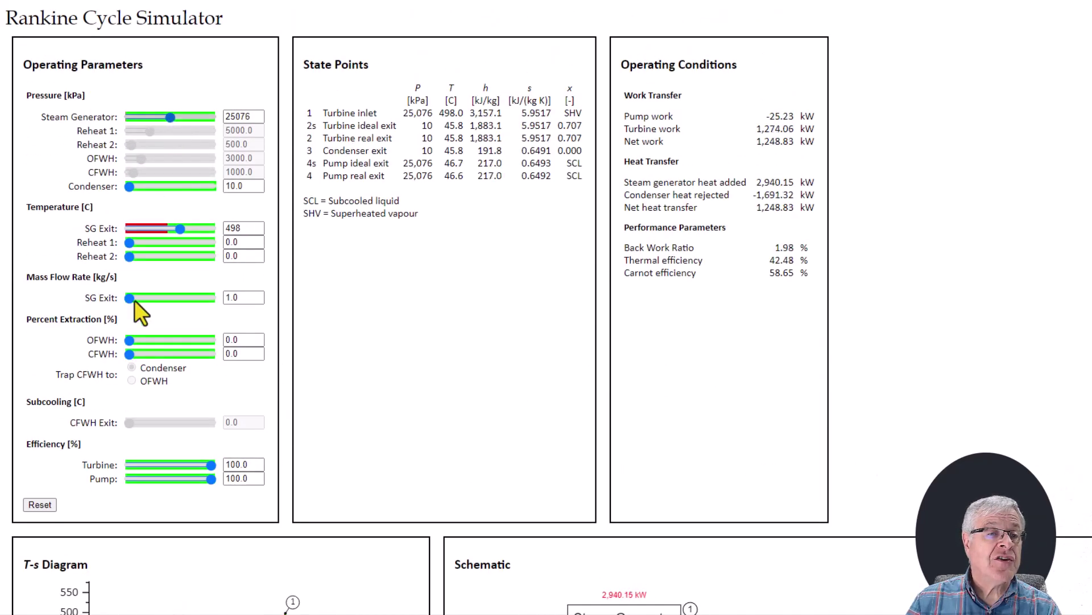
pyautogui.scroll(-6, 135, 299)
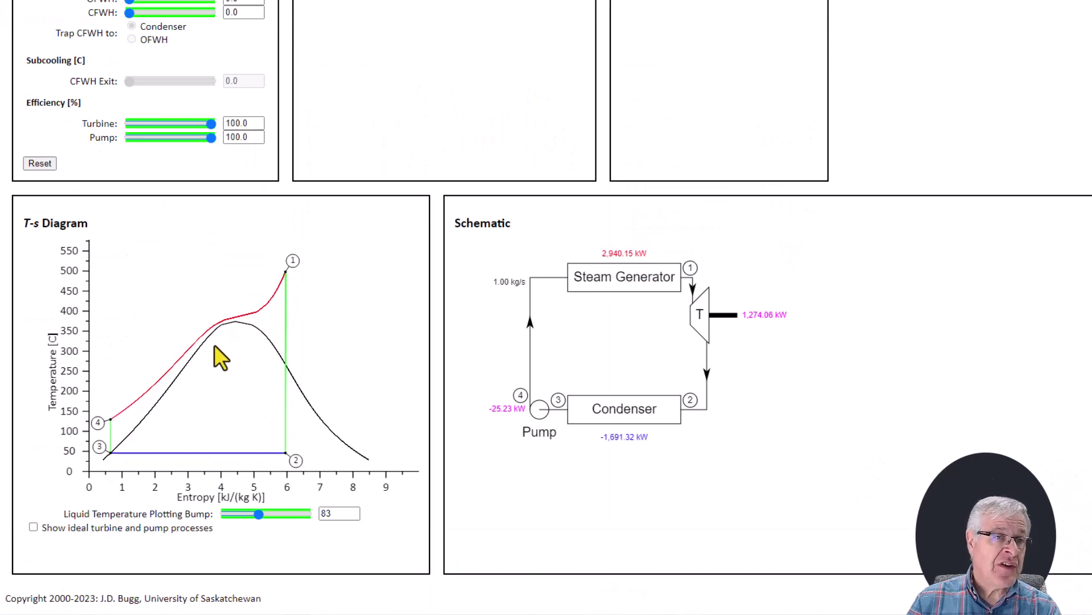
pyautogui.scroll(6, 215, 343)
# Step: Enter 10000 kPa as the steam generator pressure and review the restored boiling plateau near 310 °C
pyautogui.moveTo(257, 108); pyautogui.dragTo(212, 101)
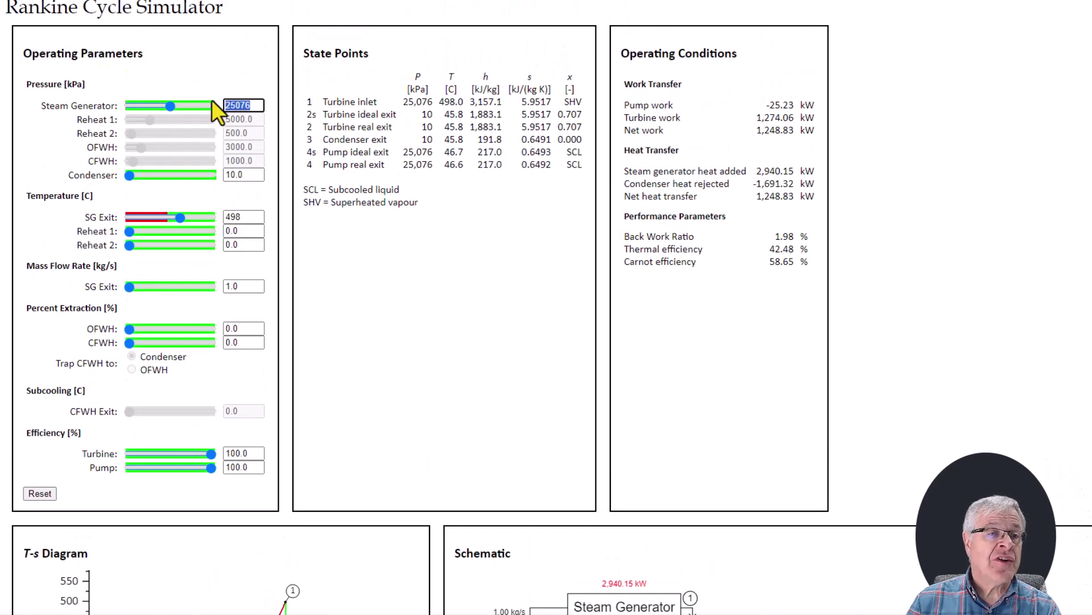
pyautogui.write('10000')
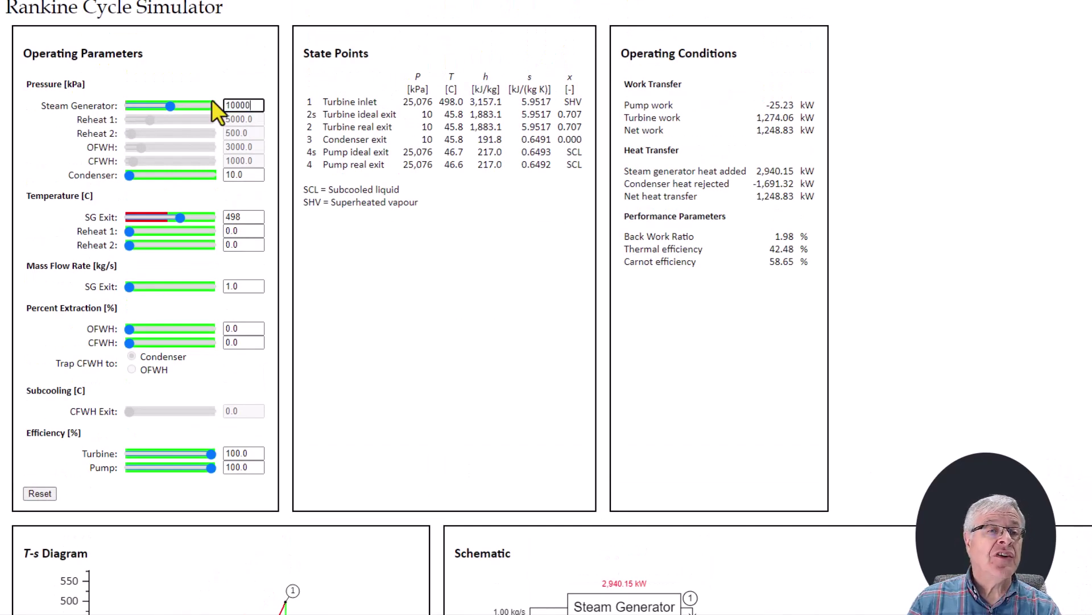
pyautogui.press('Return')
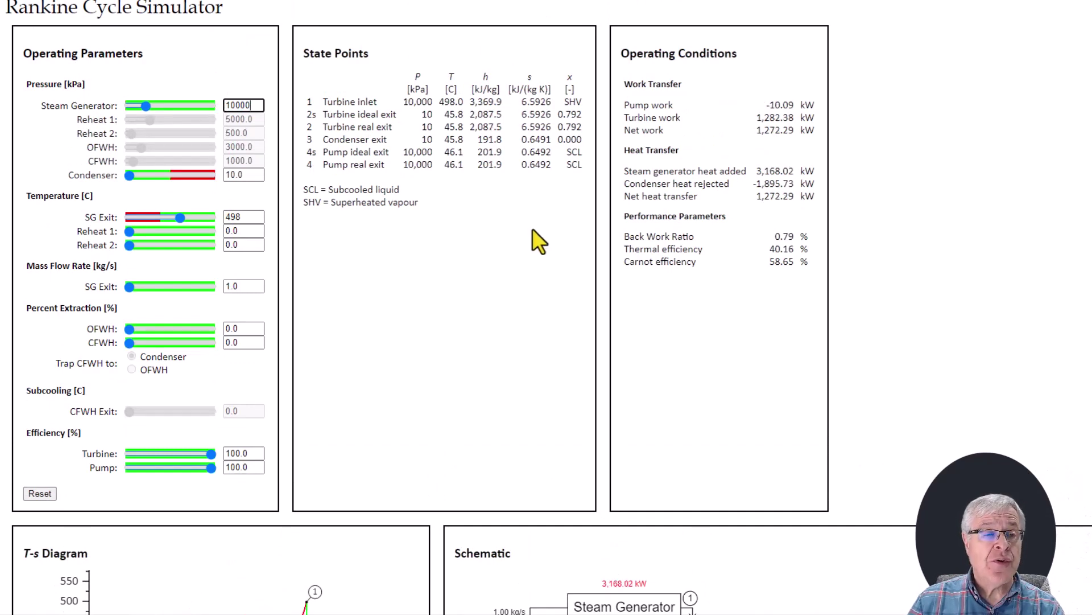
pyautogui.scroll(-6, 535, 239)
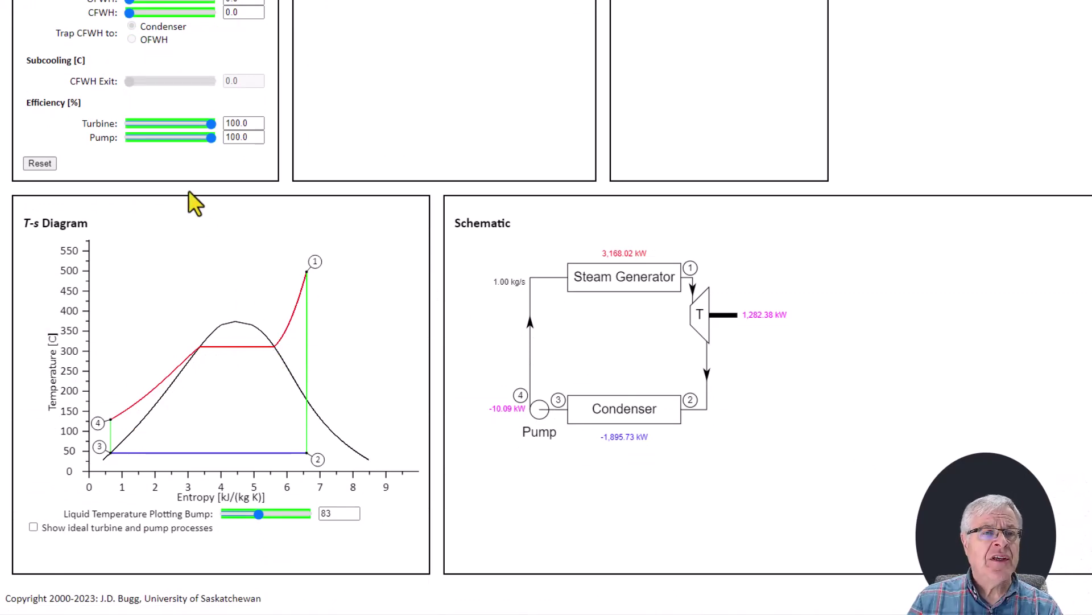
pyautogui.scroll(6, 135, 191)
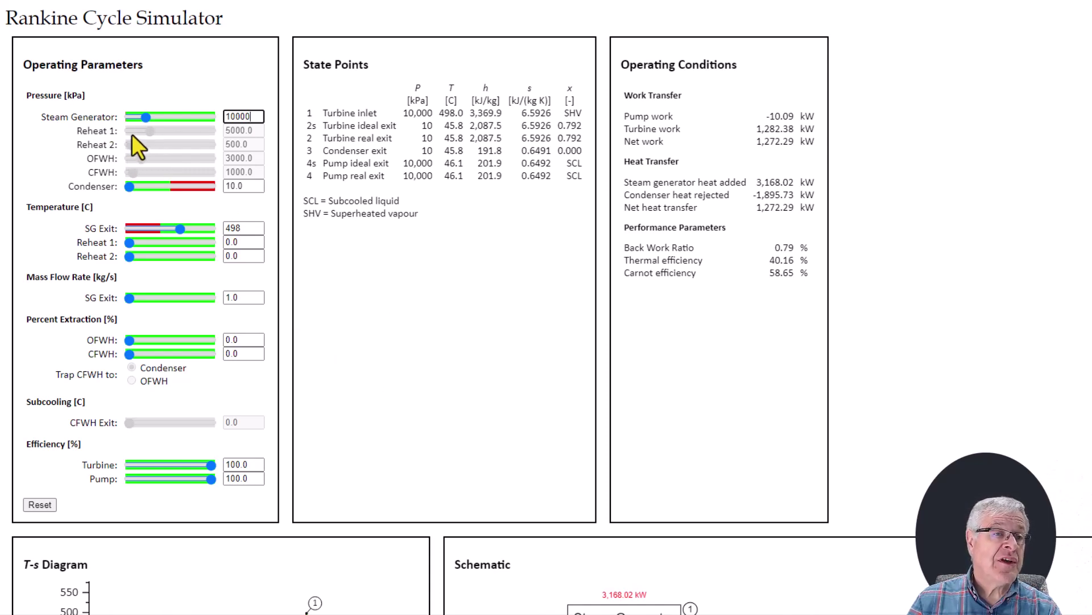
pyautogui.click(149, 131)
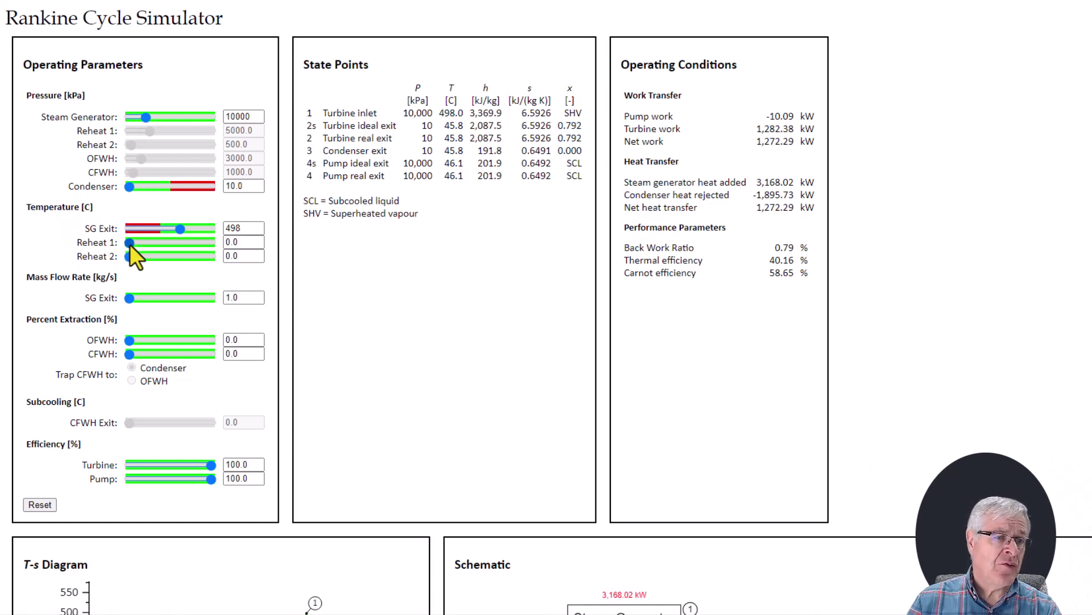
pyautogui.moveTo(130, 244); pyautogui.dragTo(153, 247)
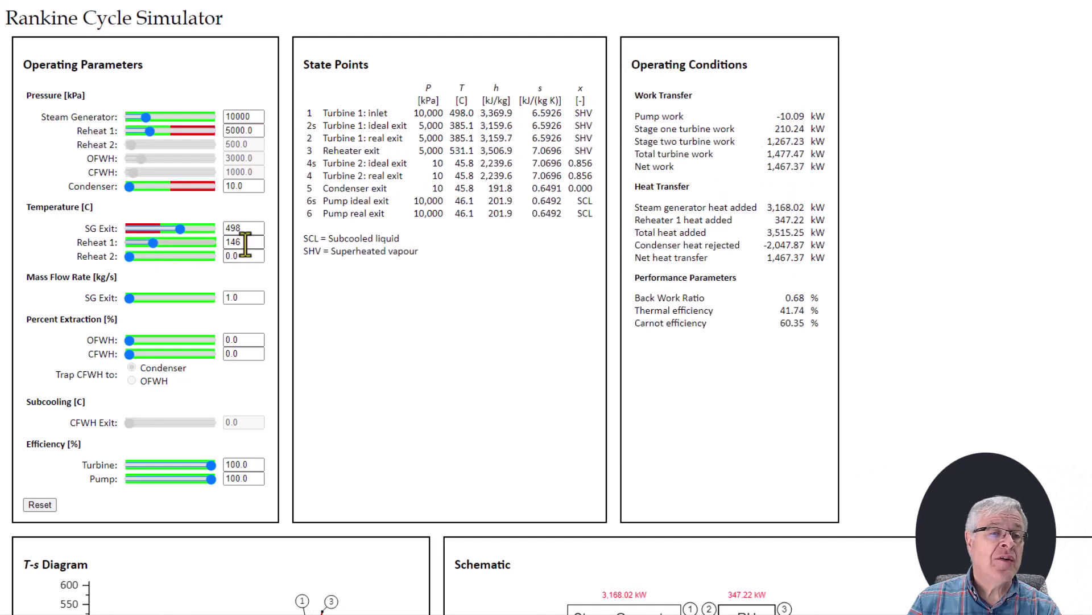
pyautogui.scroll(-5, 321, 254)
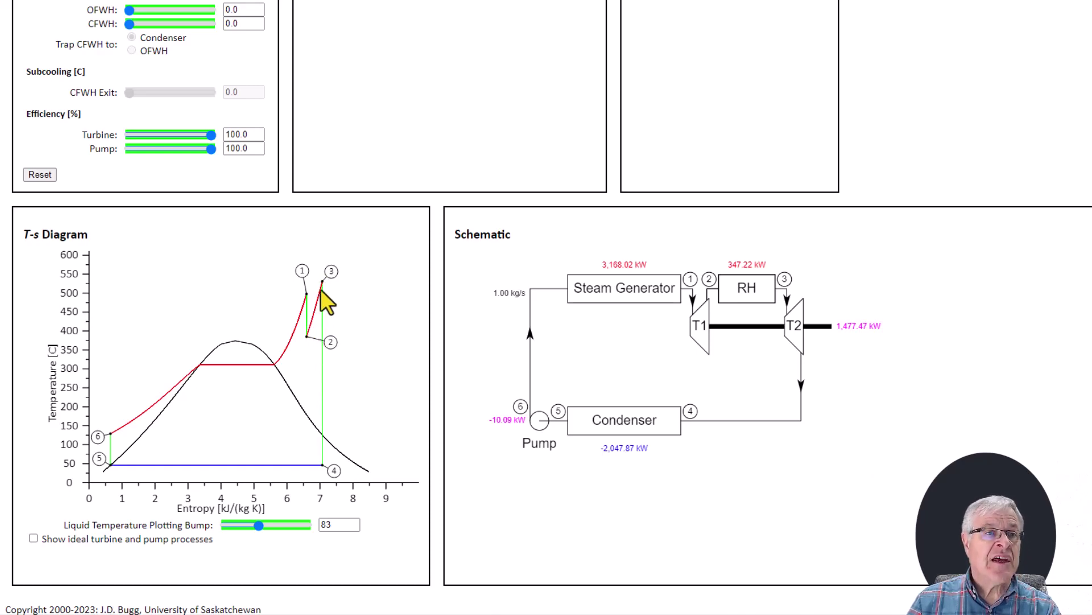
pyautogui.scroll(4, 324, 299)
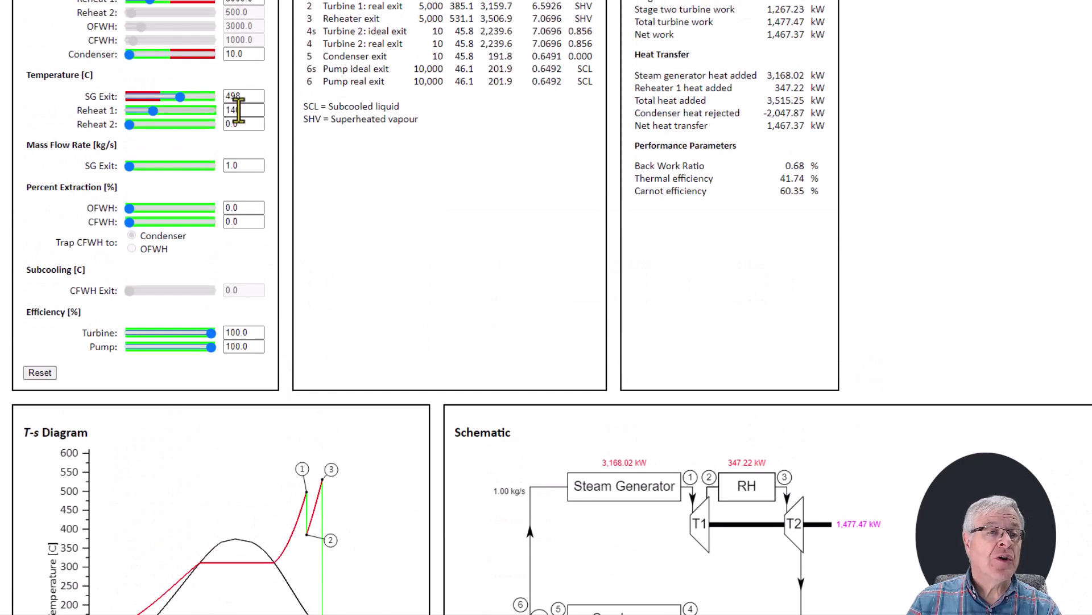
pyautogui.scroll(-4, 288, 251)
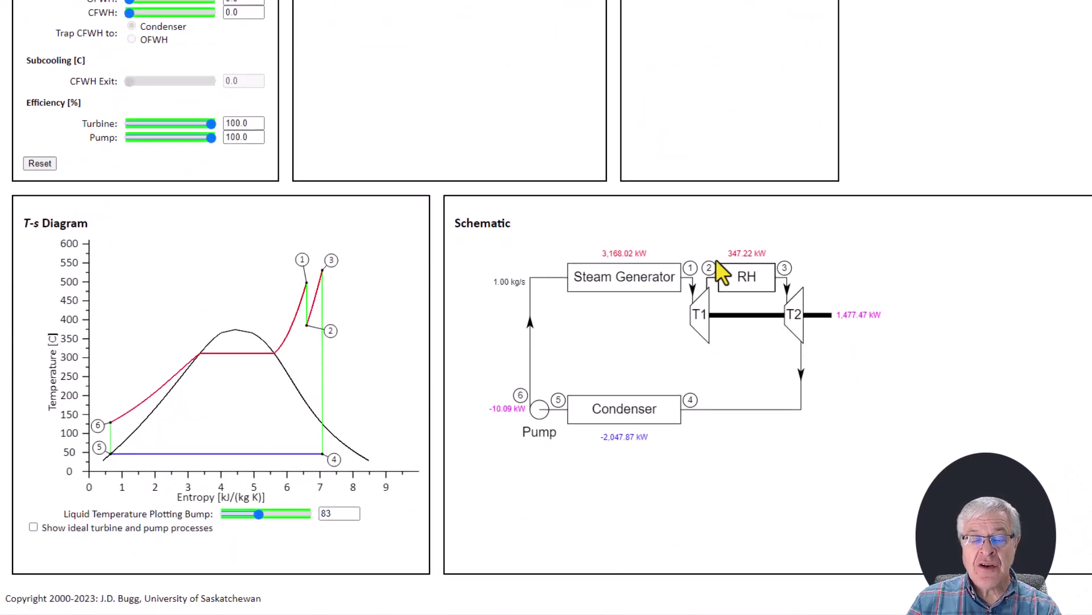
pyautogui.scroll(6, 746, 327)
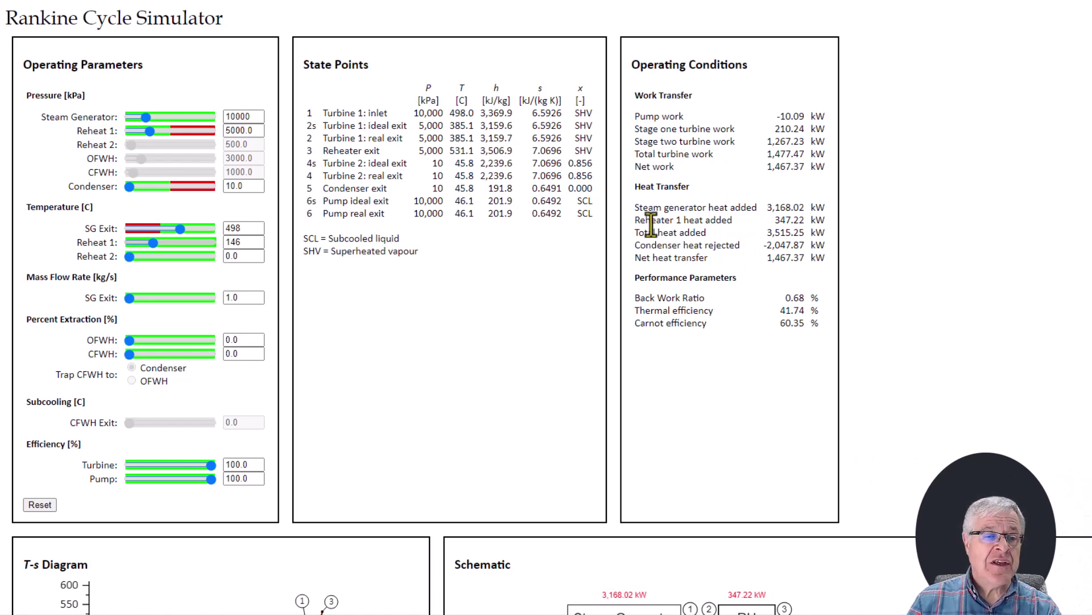
# Step: Set the Reheat 2 temperature to 134 and review the third turbine in the tables and schematic
pyautogui.scroll(-2, 337, 207)
pyautogui.moveTo(128, 125); pyautogui.dragTo(151, 124)
pyautogui.scroll(-3, 408, 267)
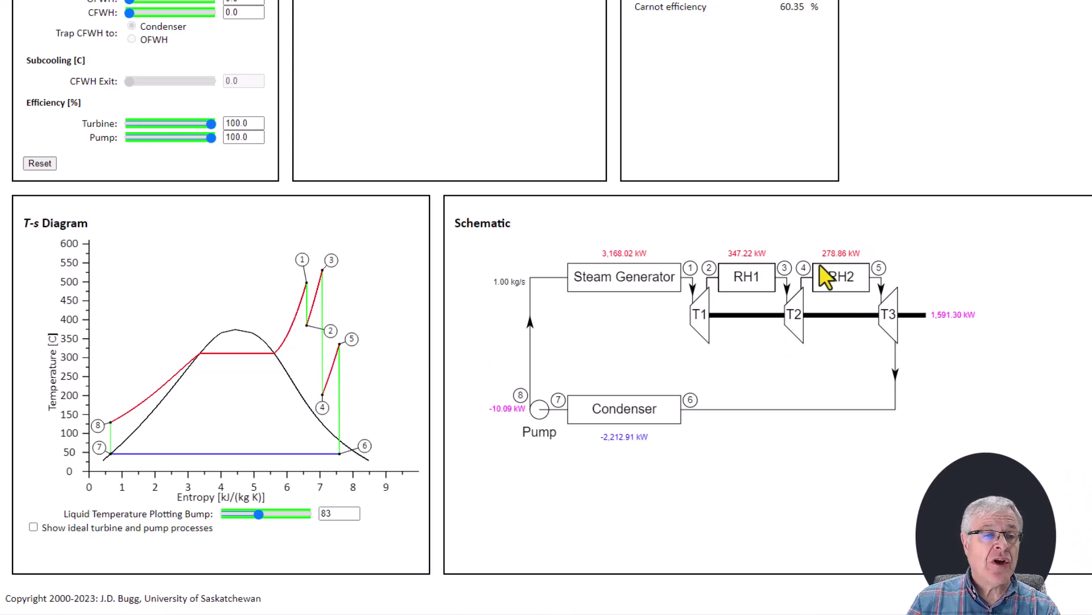
pyautogui.scroll(5, 819, 264)
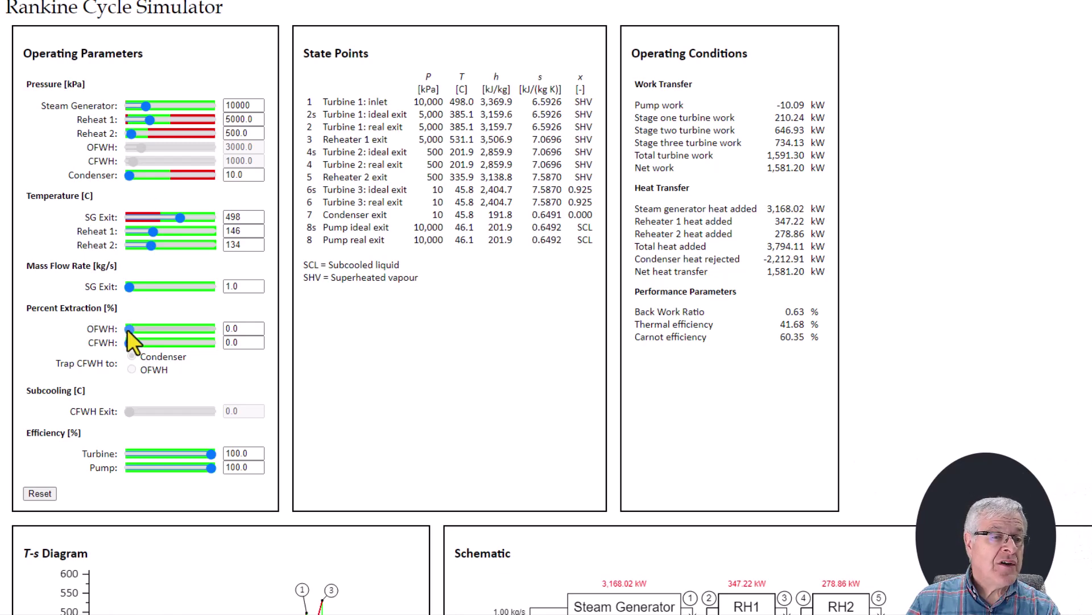
# Step: Set the OFWH percent extraction to 13% and view the new feedwater heater and Pump 2
pyautogui.moveTo(128, 329); pyautogui.dragTo(139, 329)
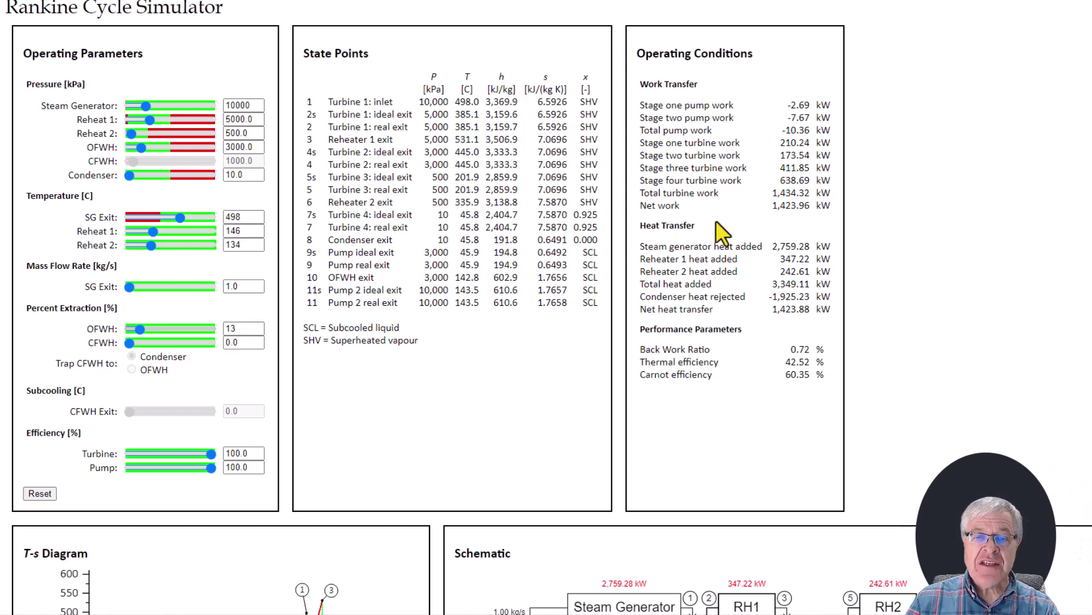
pyautogui.scroll(-5, 473, 424)
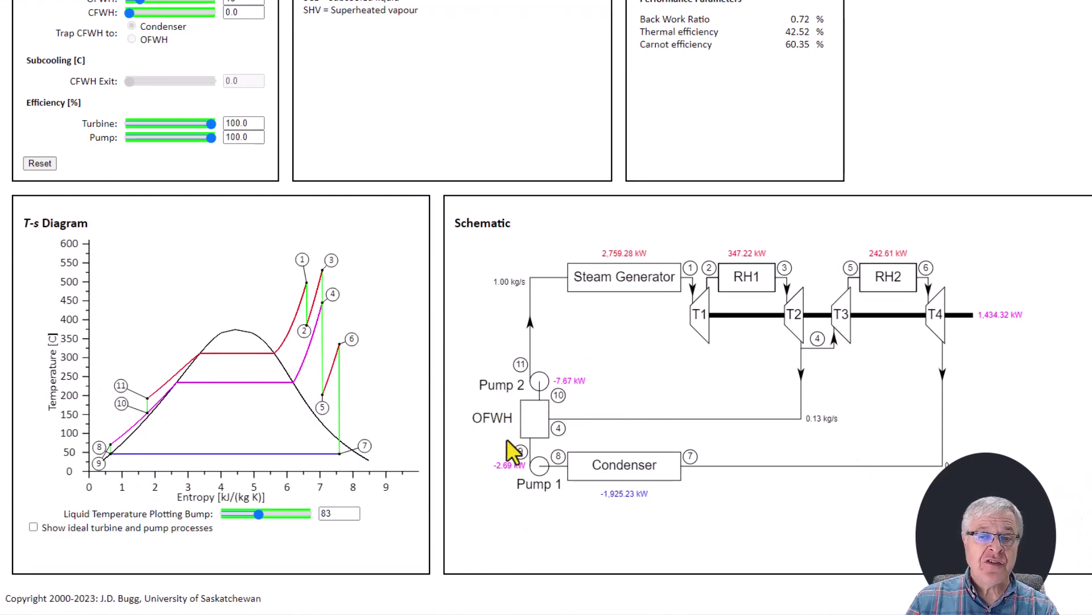
pyautogui.scroll(5, 505, 433)
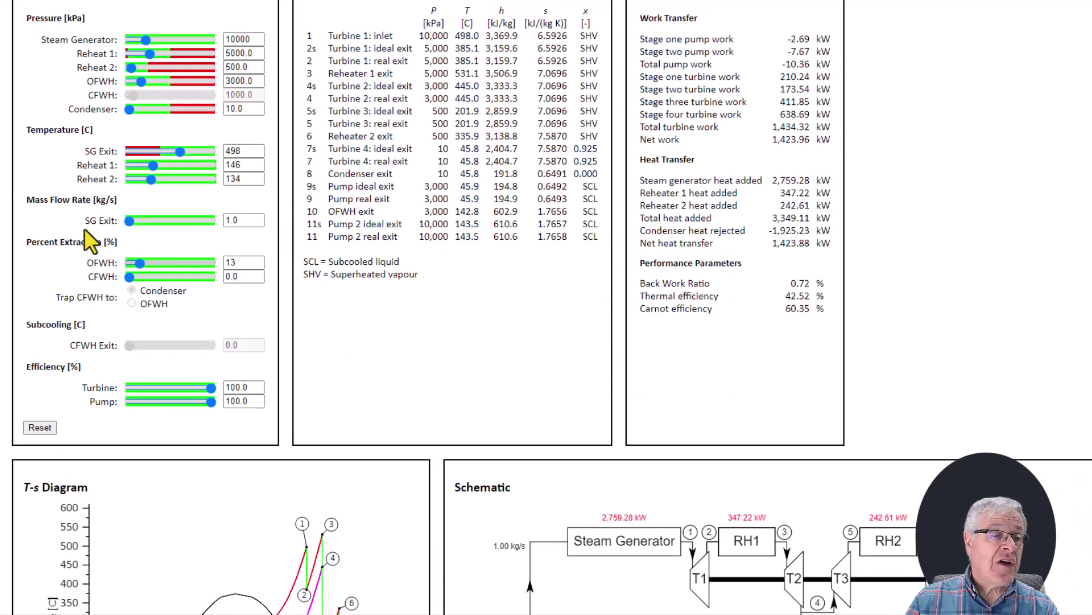
# Step: Set the CFWH percent extraction to 3% with Trap CFWH to Condenser and review the 42.69% efficiency
pyautogui.moveTo(128, 277); pyautogui.dragTo(131, 276)
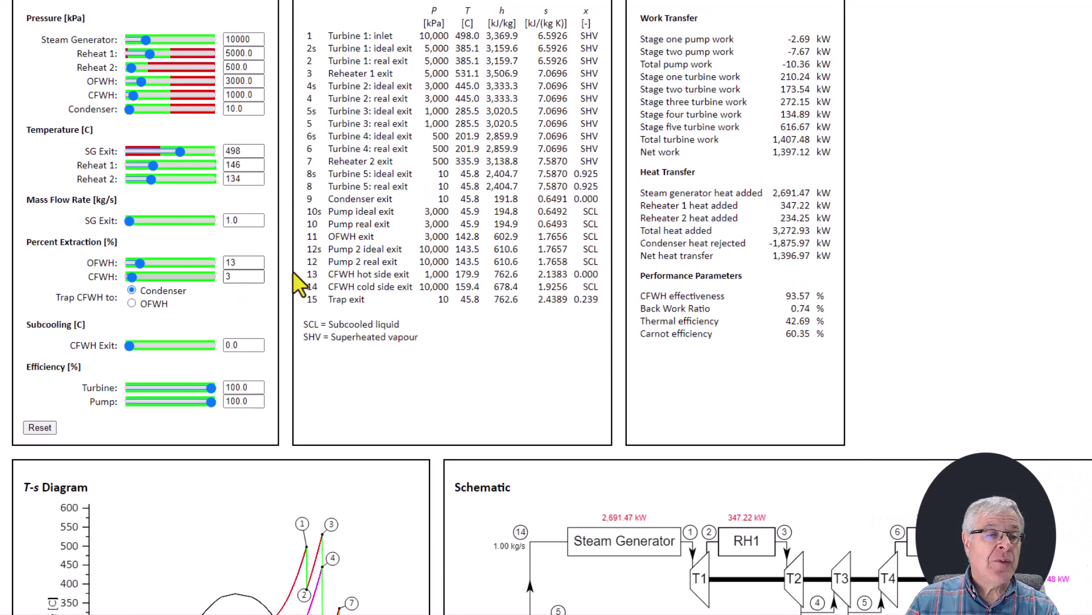
pyautogui.scroll(-2, 354, 254)
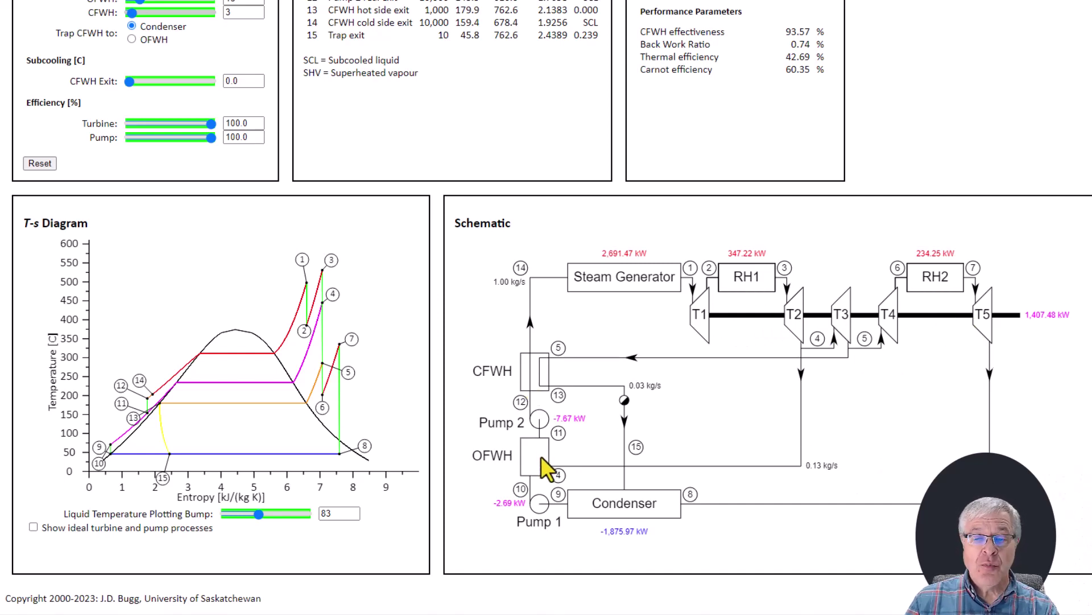
pyautogui.scroll(6, 543, 456)
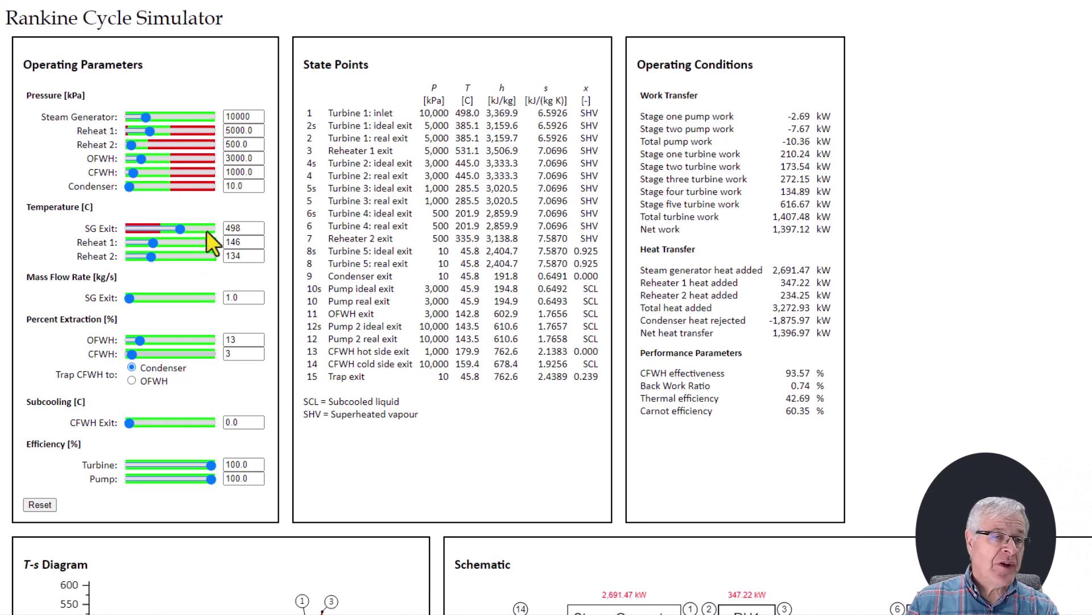
pyautogui.scroll(-2, 312, 409)
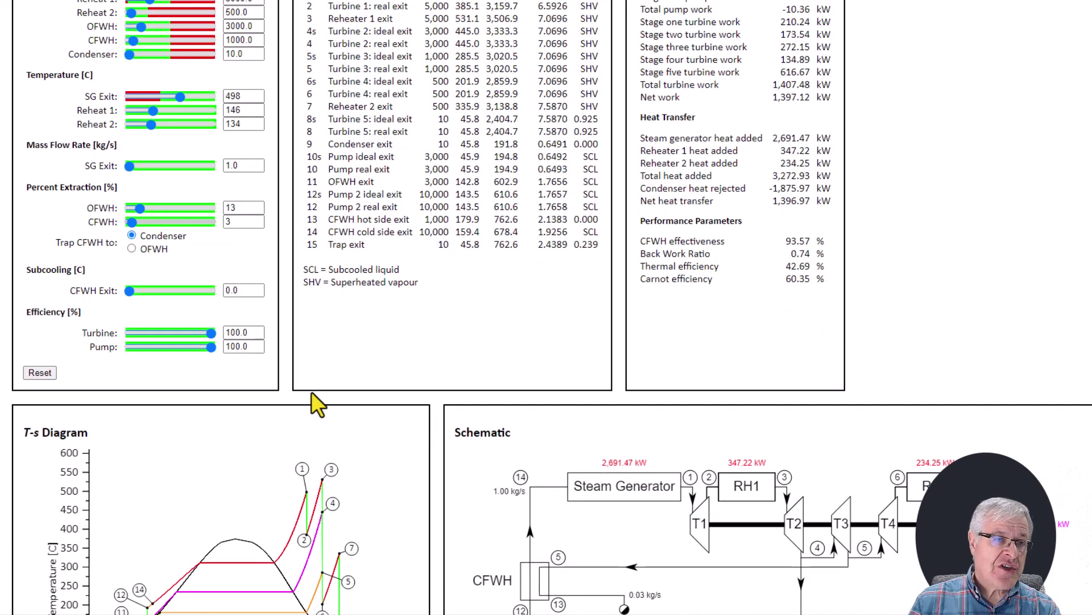
pyautogui.scroll(2, 402, 312)
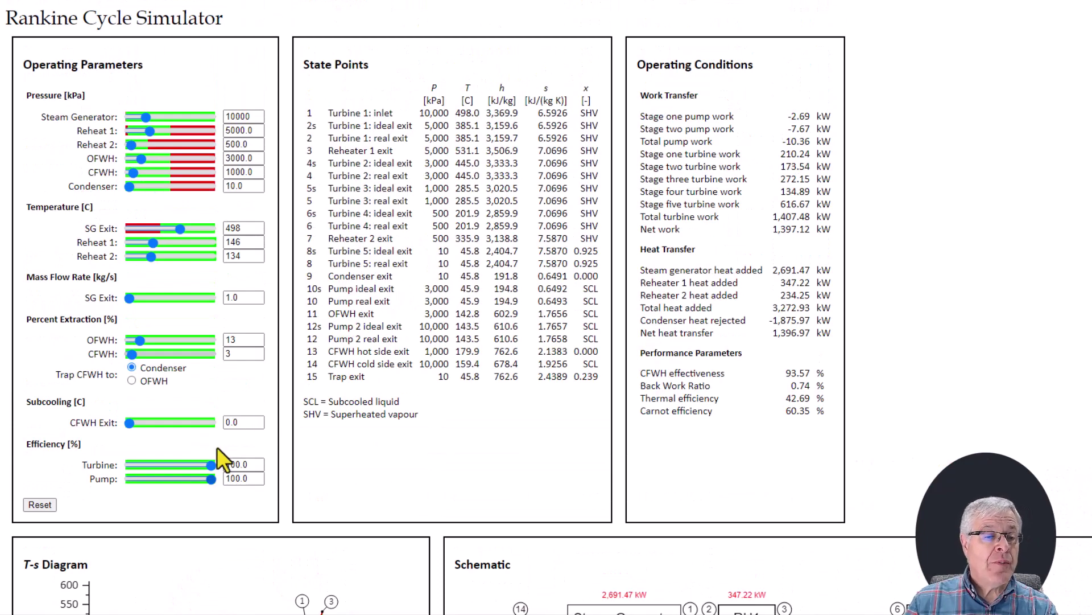
pyautogui.scroll(-3, 630, 524)
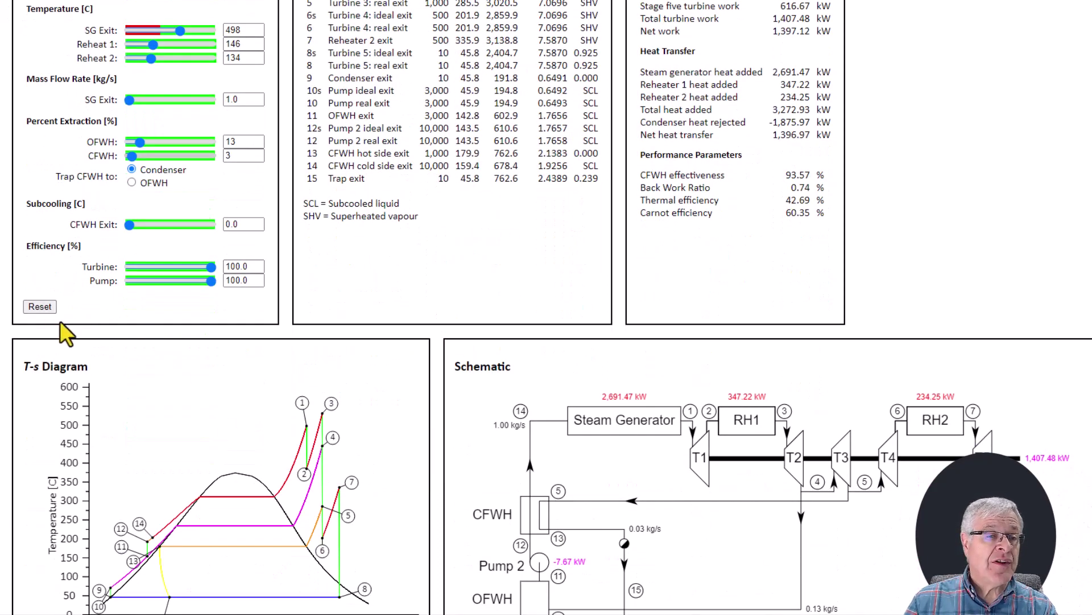
# Step: Reset the simulator to the default cycle and raise the SG exit temperature from 312.0 to 498 °C
pyautogui.click(41, 307)
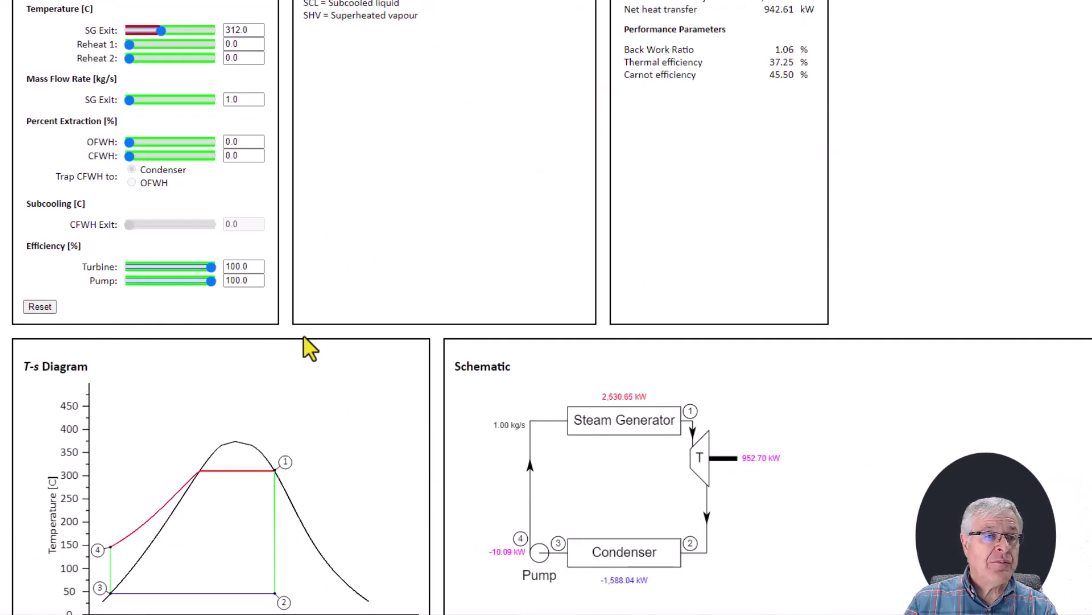
pyautogui.scroll(3, 342, 524)
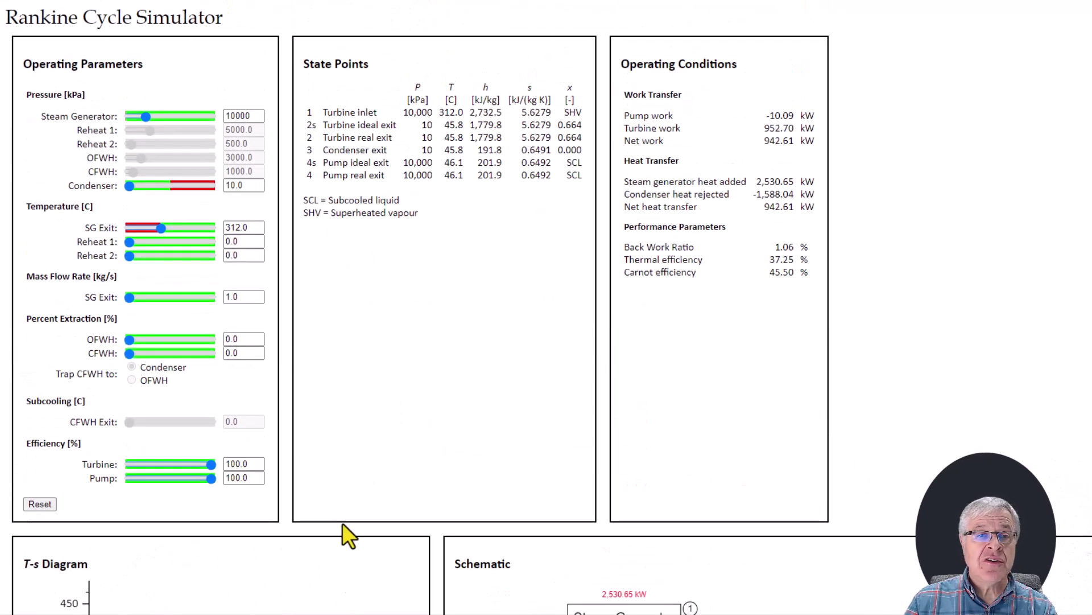
pyautogui.moveTo(160, 230); pyautogui.dragTo(180, 230)
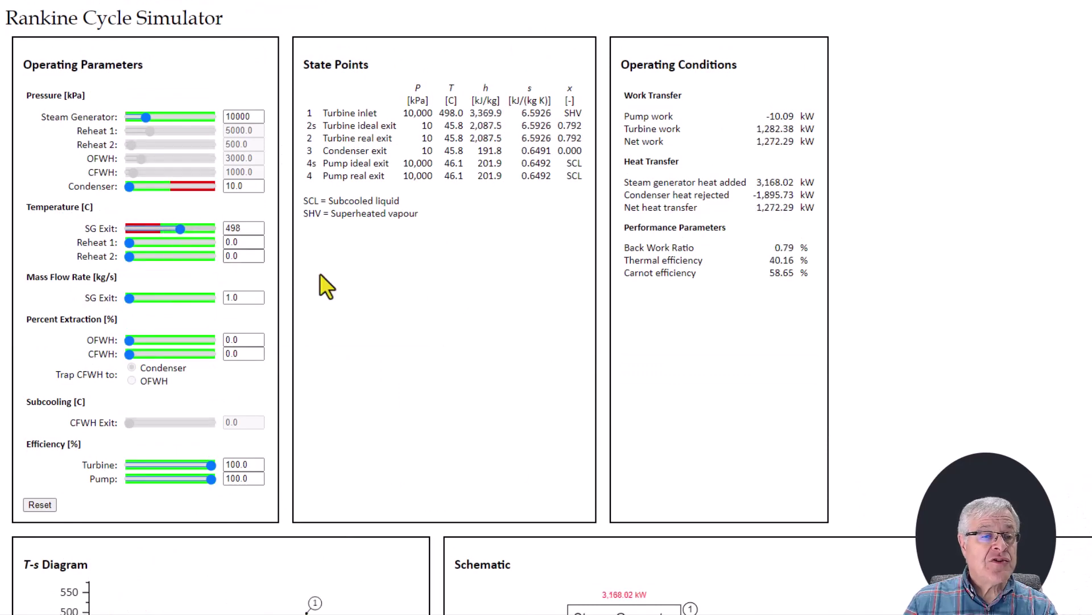
pyautogui.scroll(-4, 398, 376)
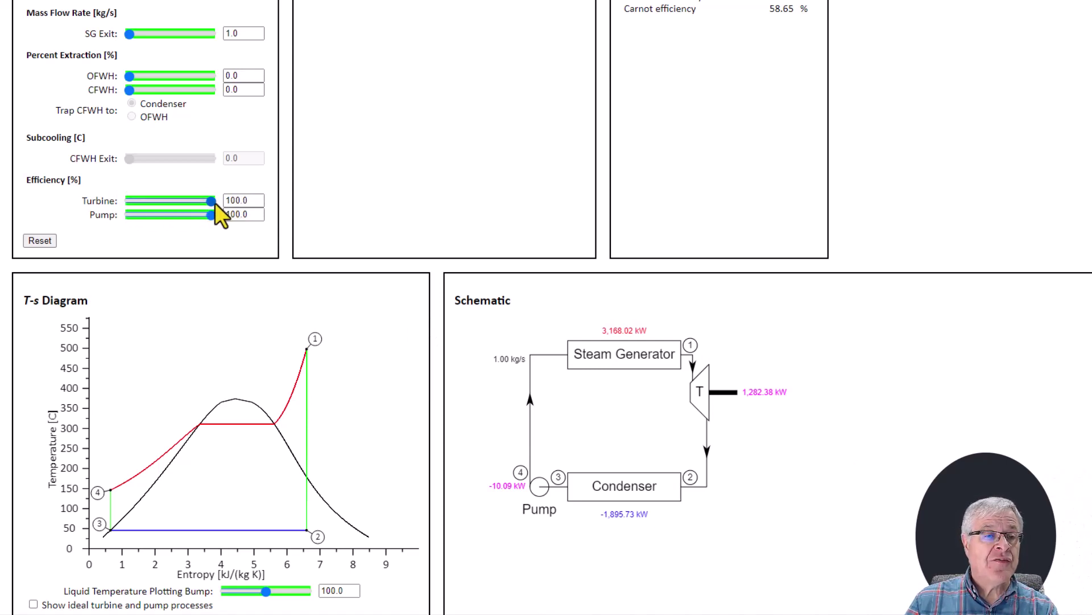
# Step: Lower turbine efficiency to 72%, briefly showing then hiding the ideal turbine and pump process lines
pyautogui.moveTo(211, 201); pyautogui.dragTo(189, 201)
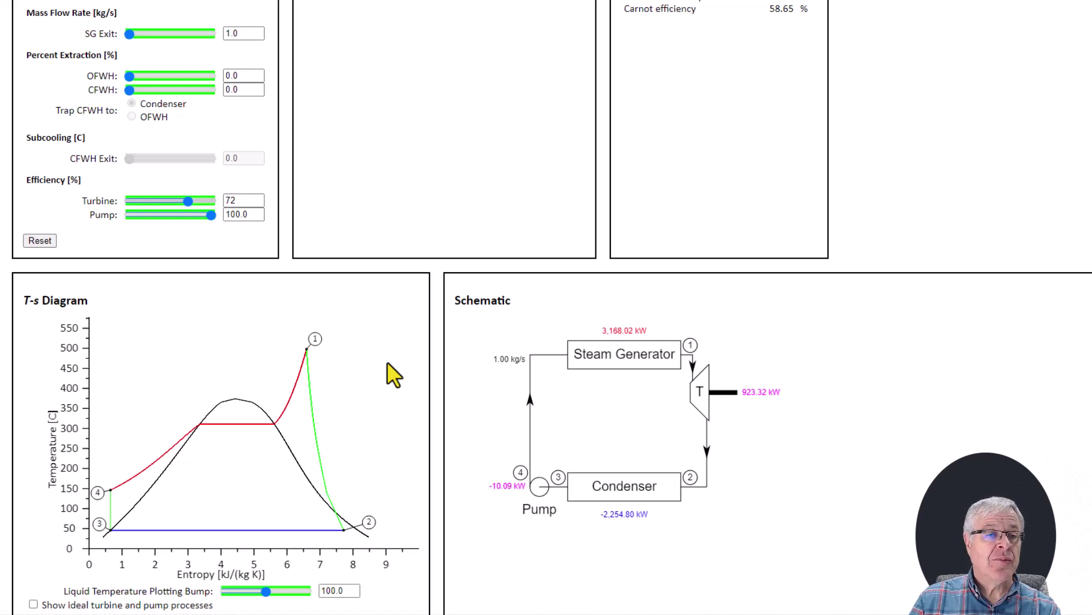
pyautogui.scroll(-1, 390, 362)
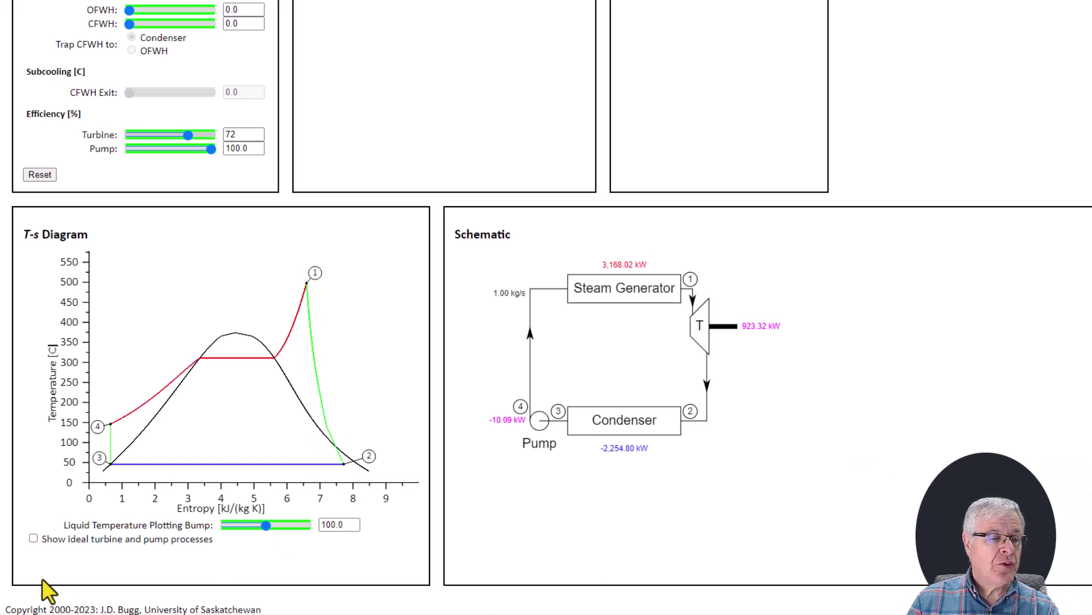
pyautogui.click(33, 538)
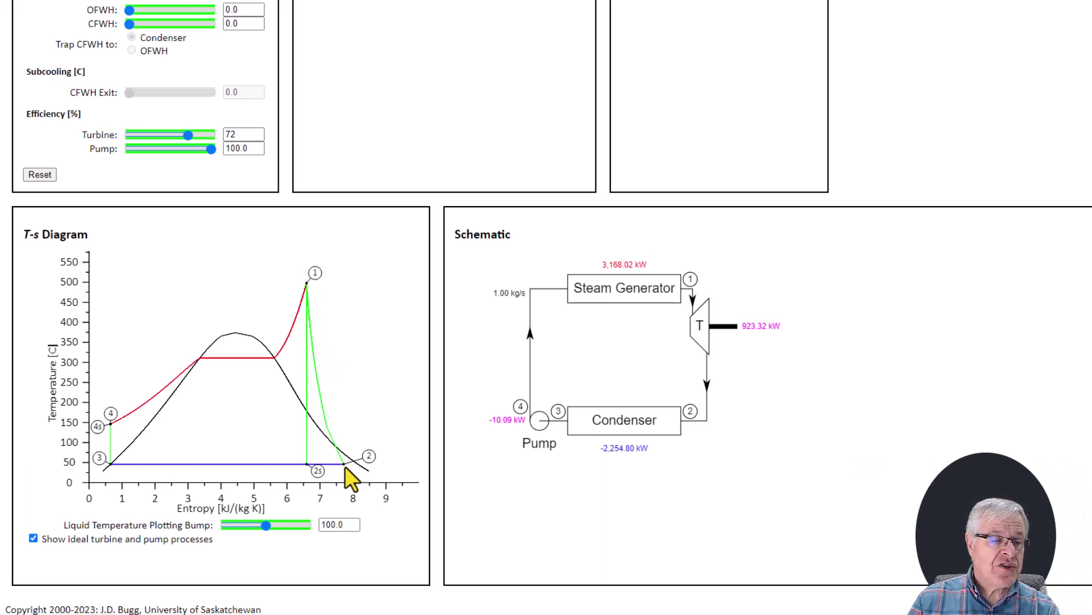
pyautogui.click(33, 538)
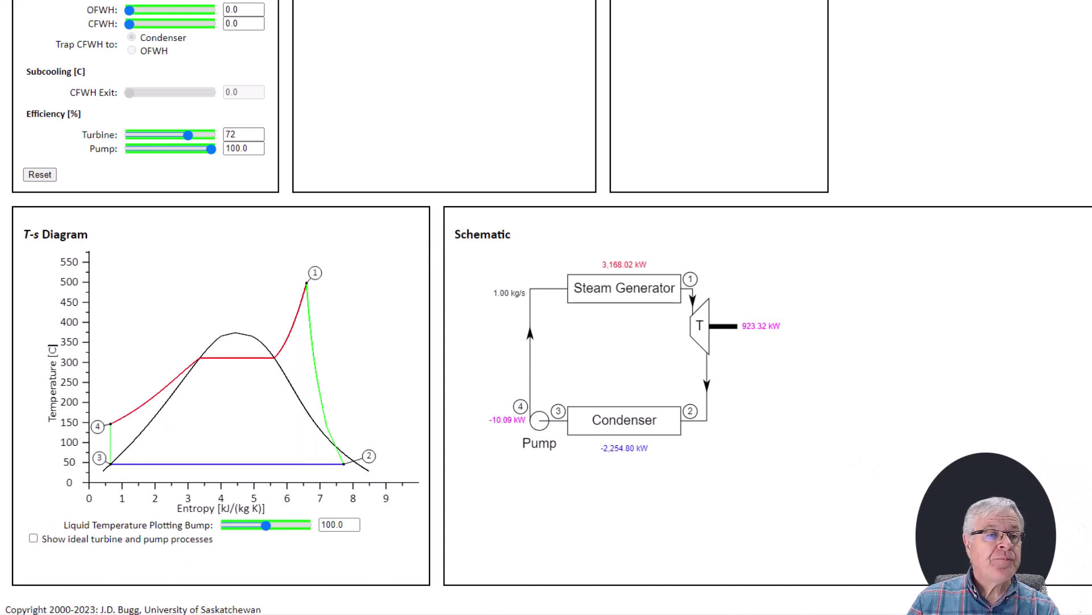
# Step: Drop pump efficiency from 100% to 8%, then review the State Points and Operating Conditions
pyautogui.moveTo(209, 153); pyautogui.dragTo(195, 153)
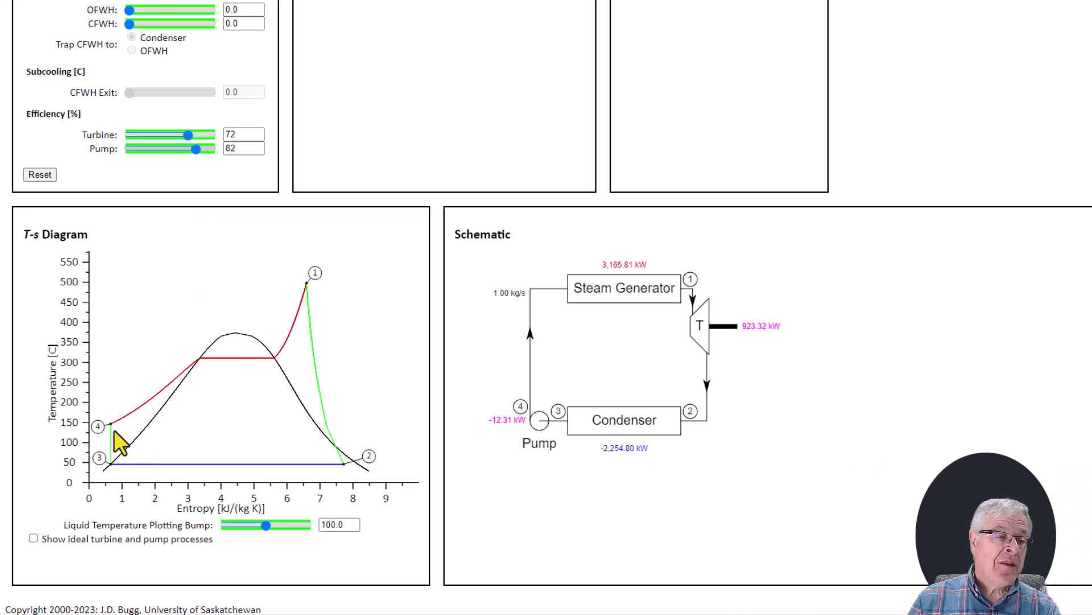
pyautogui.moveTo(197, 147); pyautogui.dragTo(136, 153)
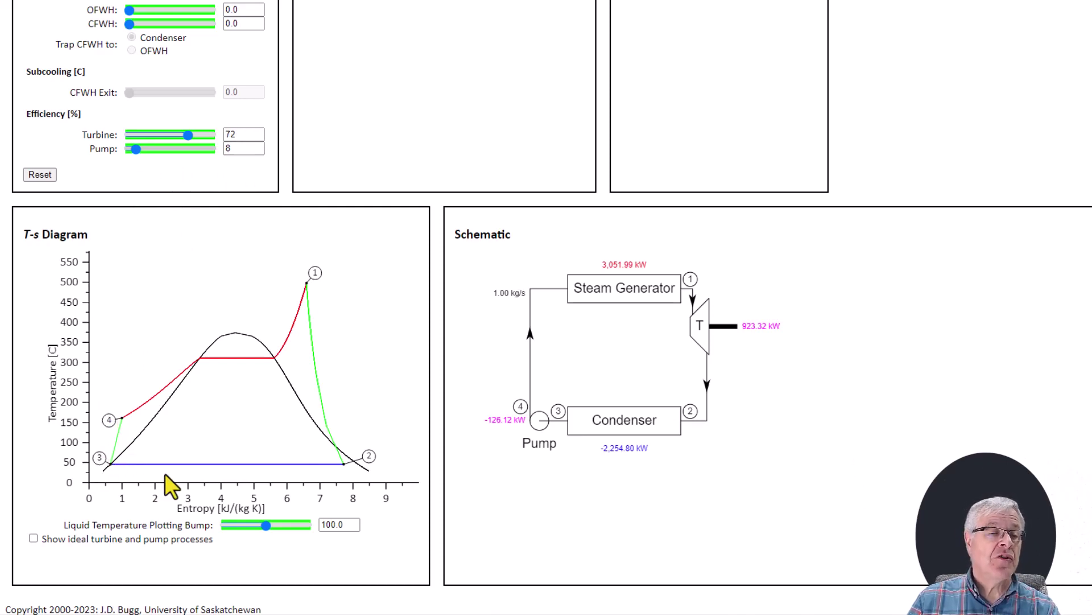
pyautogui.scroll(3, 193, 450)
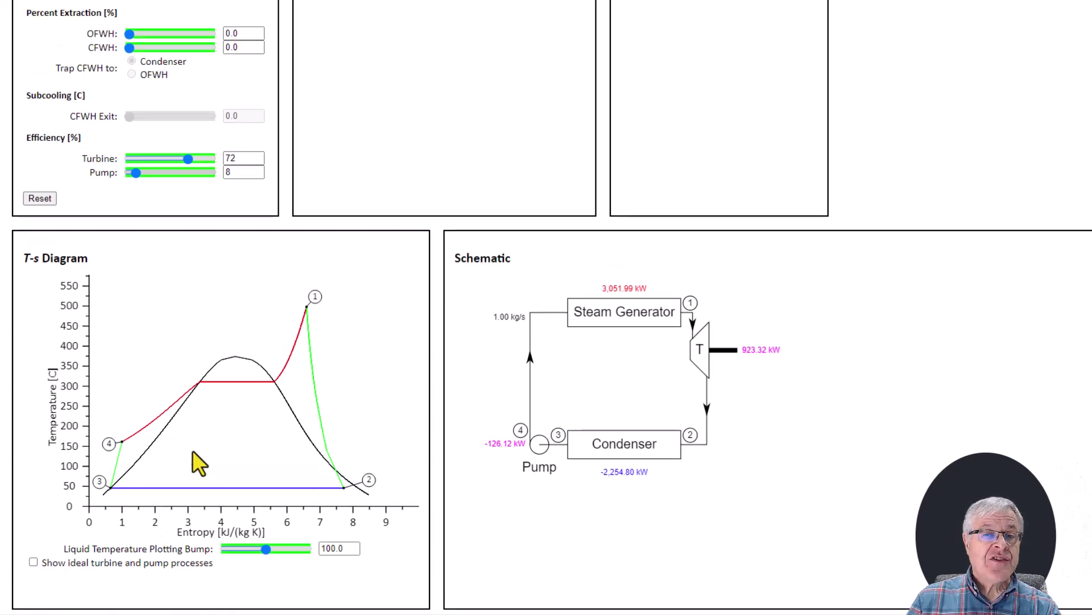
pyautogui.scroll(2, 194, 455)
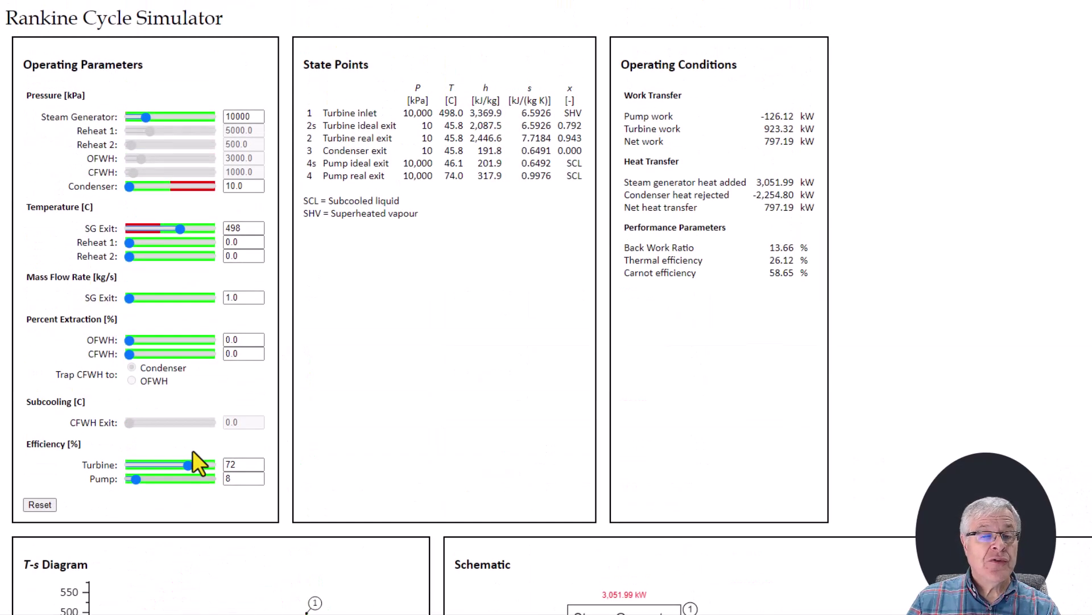